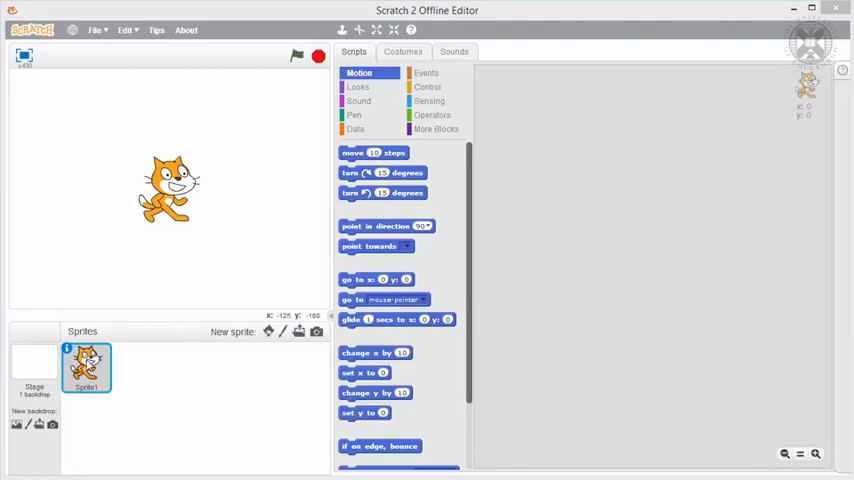
- Delete the cat Sprite1 from the Sprites pane, leaving the project empty
right_click(90, 362)
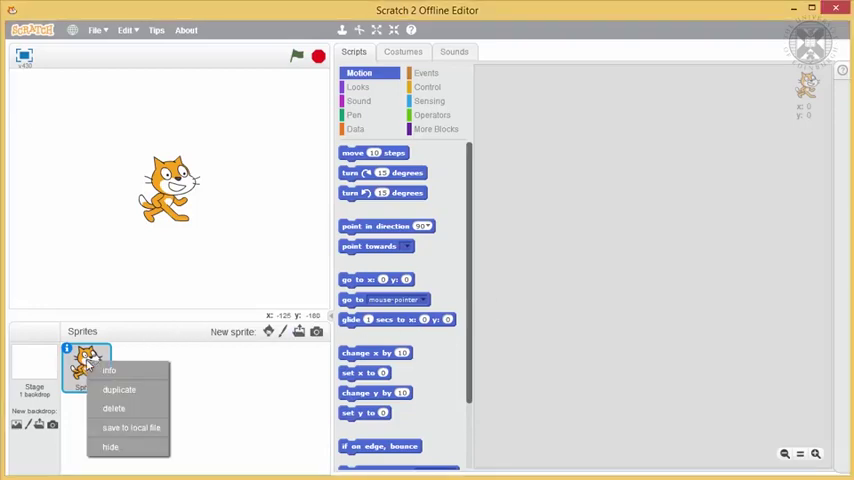
click(114, 408)
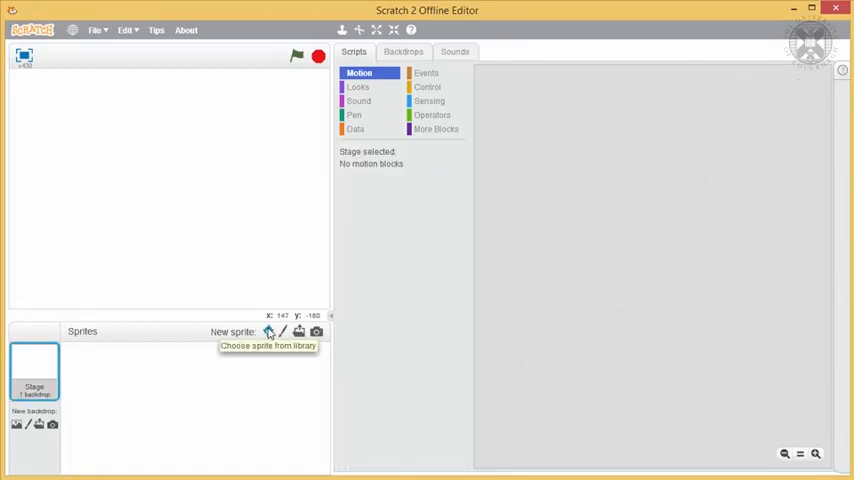
click(268, 332)
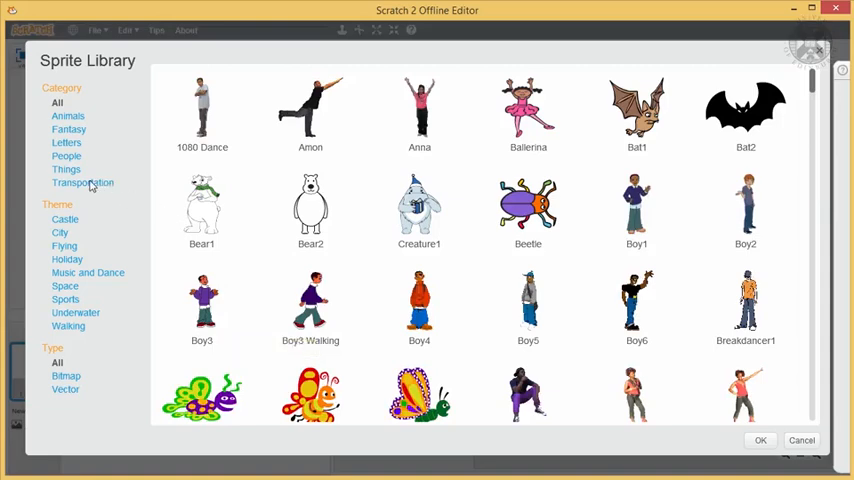
- Add the Helicopter sprite from the library's Transportation category
click(92, 185)
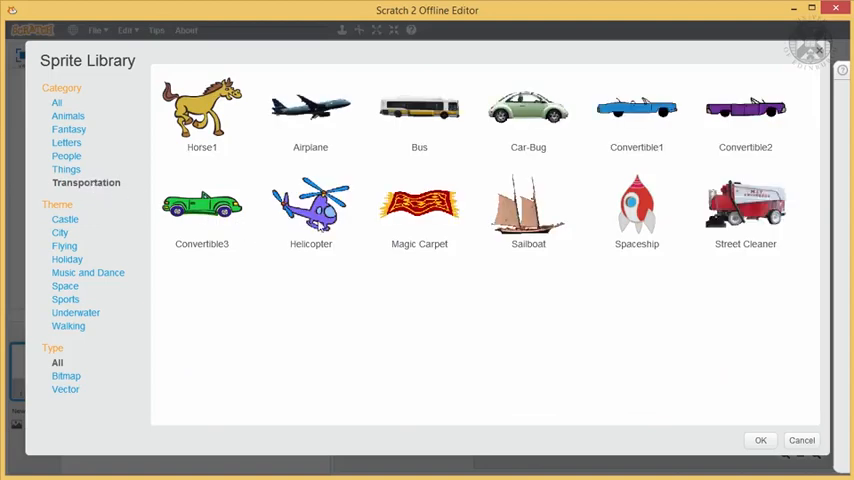
double_click(322, 224)
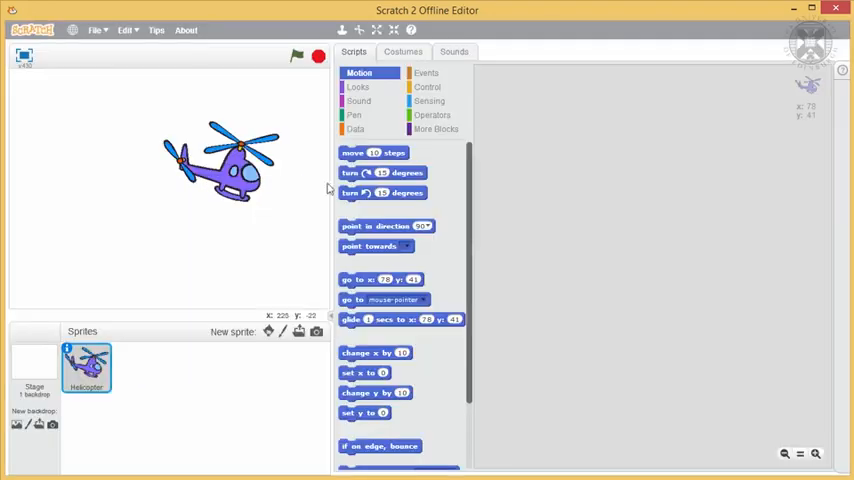
click(376, 30)
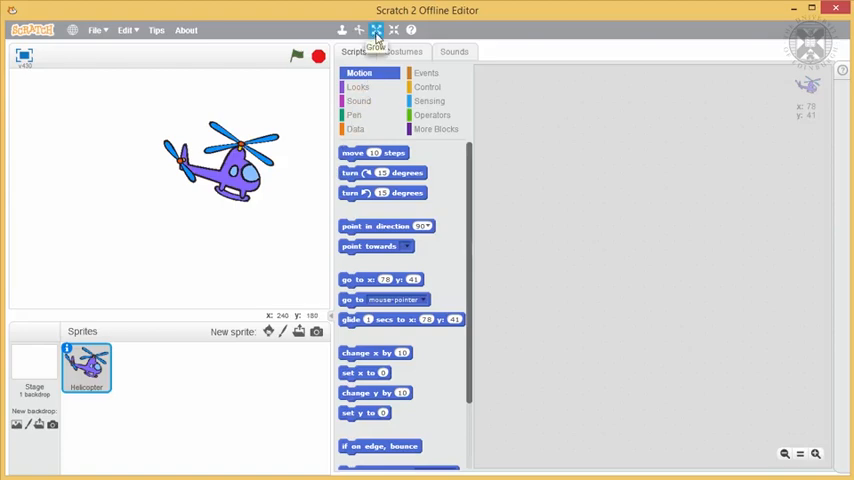
- Duplicate the helicopter costume to create helicopter2
click(403, 51)
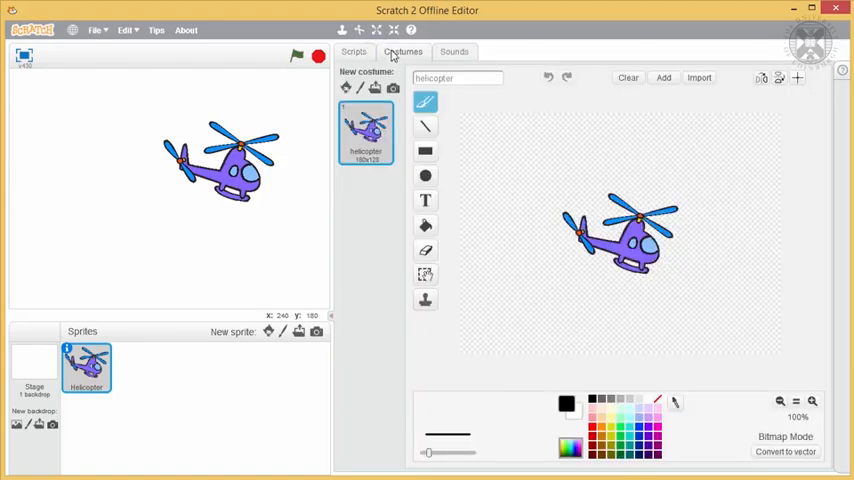
right_click(365, 125)
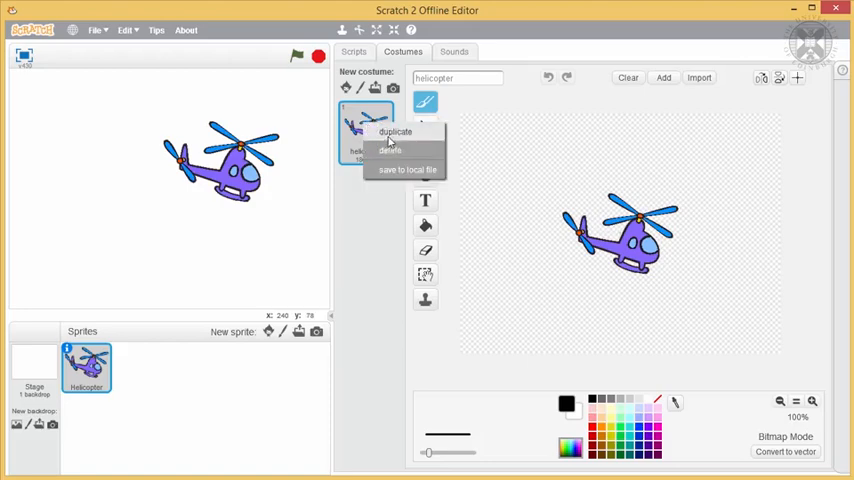
click(395, 131)
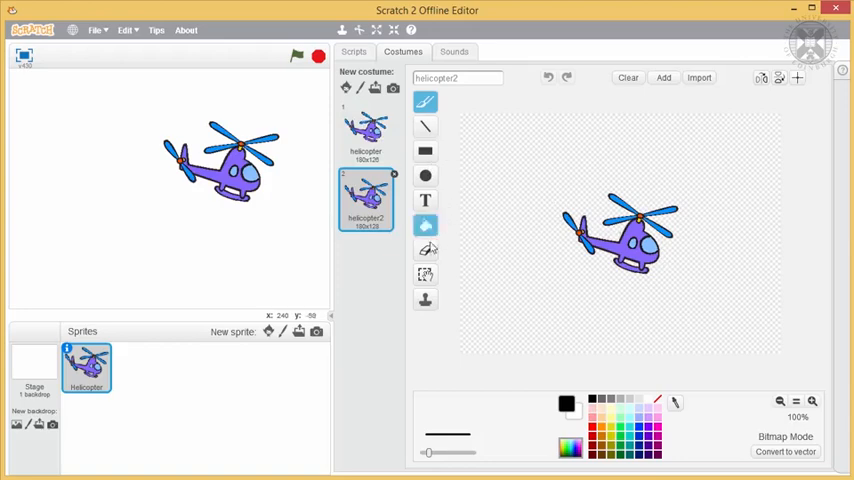
- Shift the helicopter2 drawing slightly right and down with the Select tool
click(425, 274)
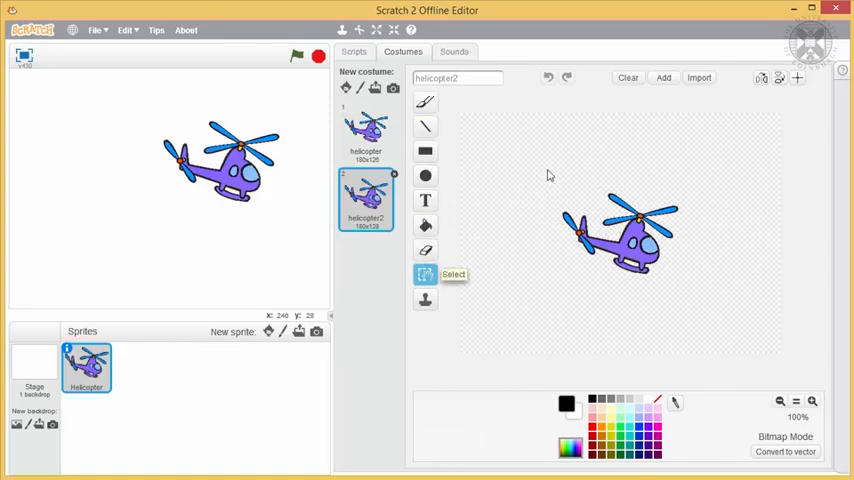
drag(545, 172, 695, 288)
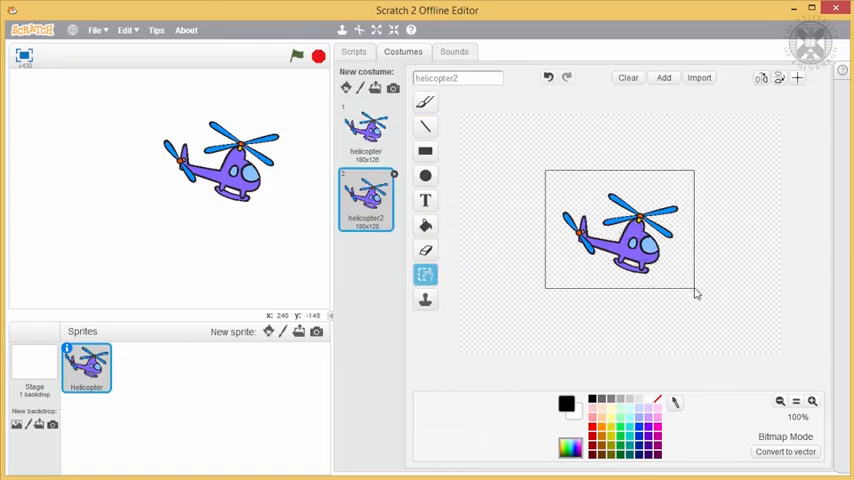
drag(618, 228, 626, 236)
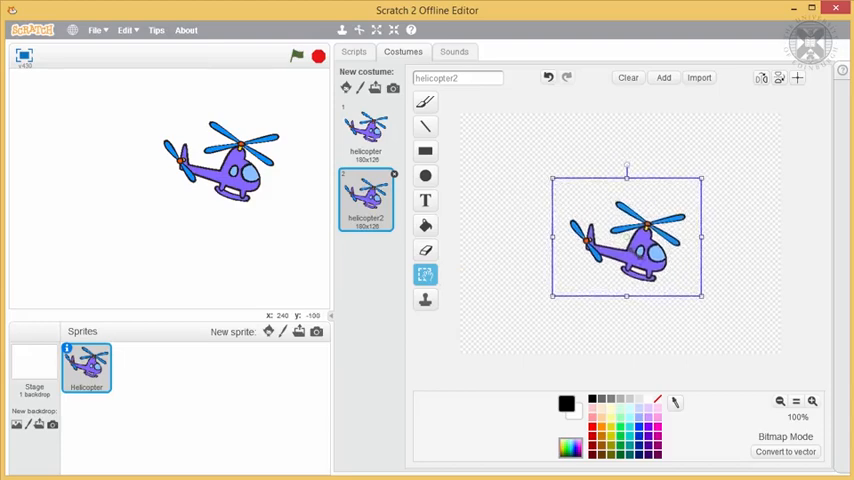
click(366, 130)
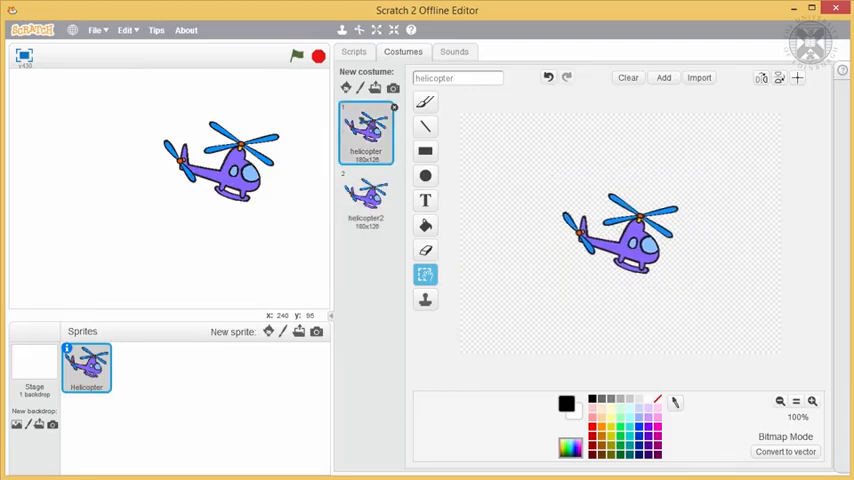
click(366, 198)
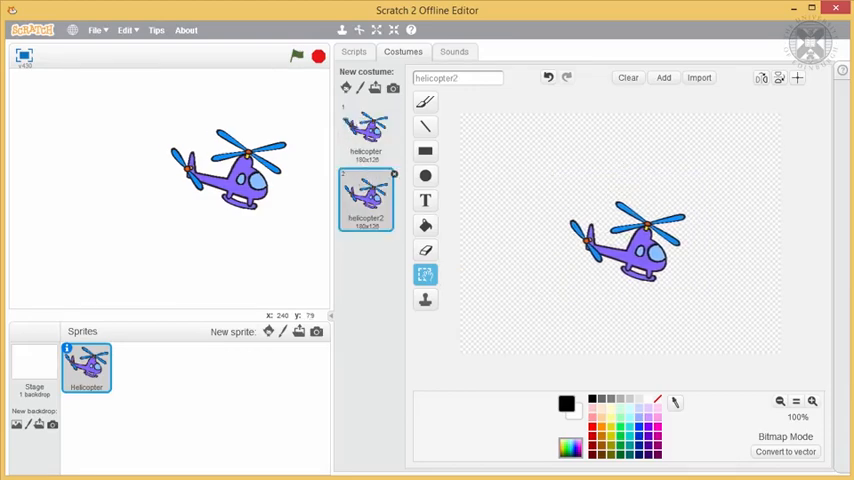
click(354, 50)
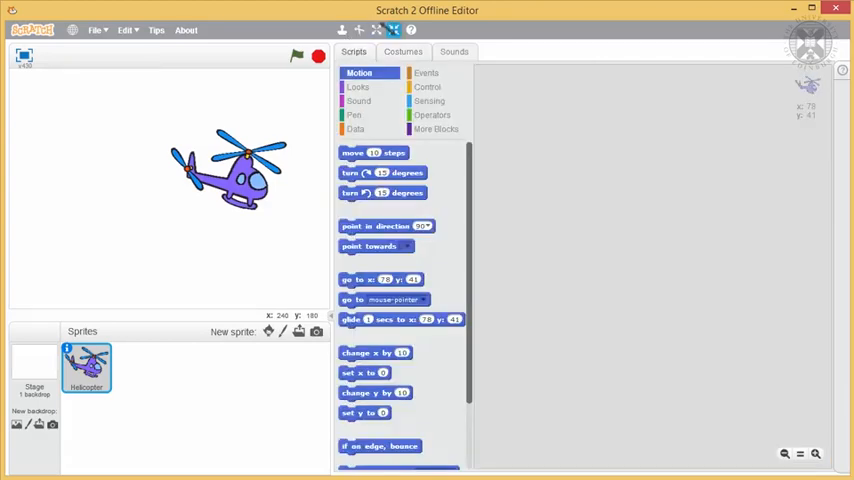
- Shrink the helicopter on stage with five Shrink-tool clicks, then select the Stage
click(392, 30)
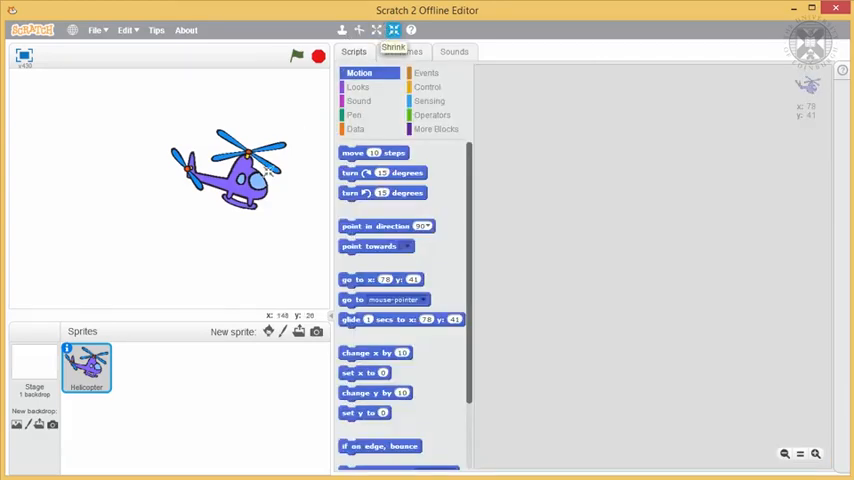
click(244, 180)
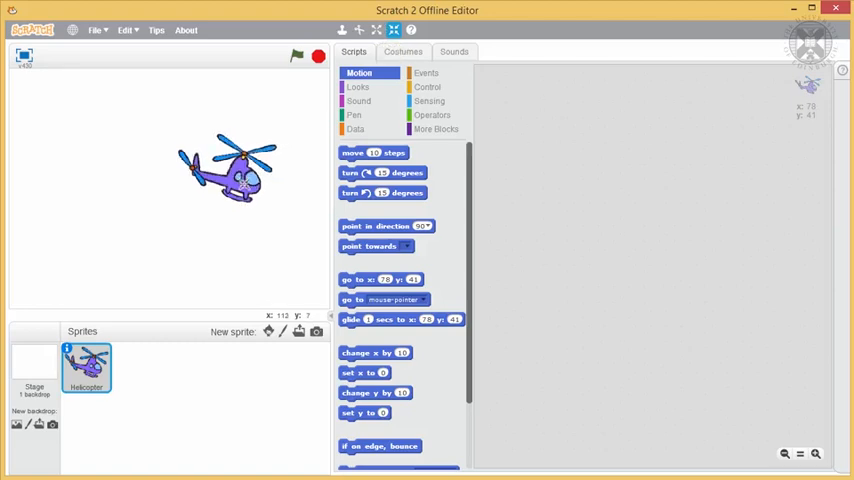
click(244, 180)
click(244, 178)
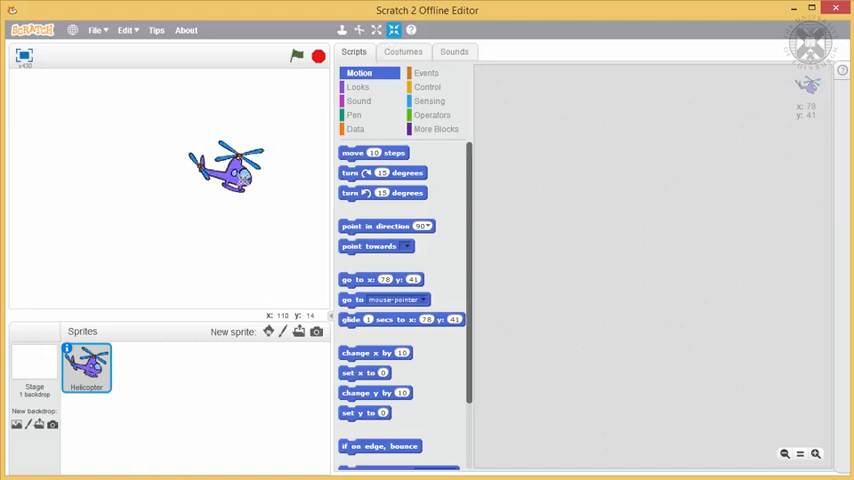
click(242, 176)
click(240, 174)
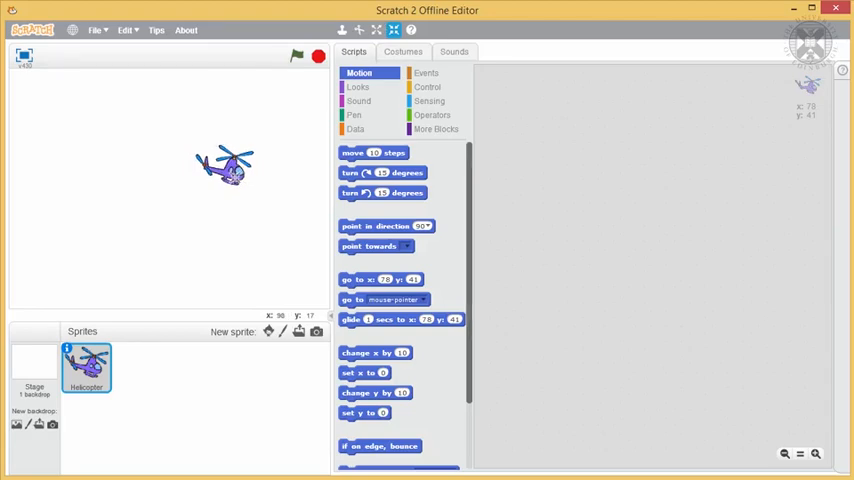
click(30, 363)
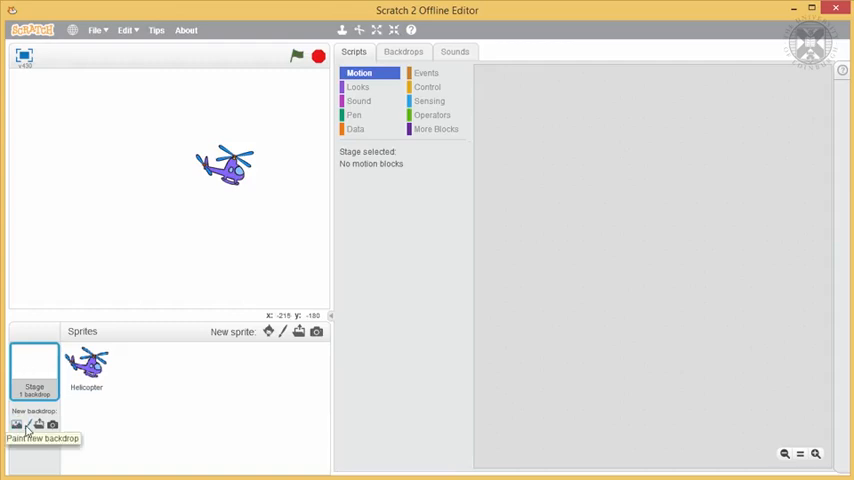
- Paint a new backdrop2 and fill it with cyan sky
click(28, 428)
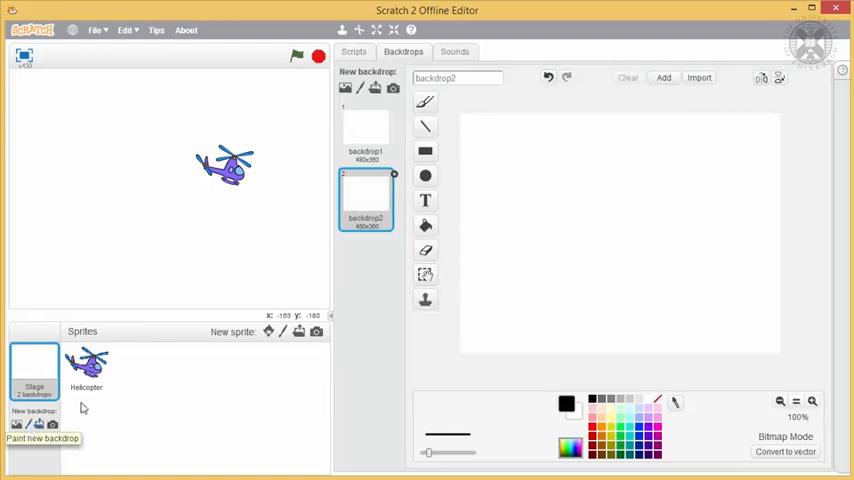
click(636, 428)
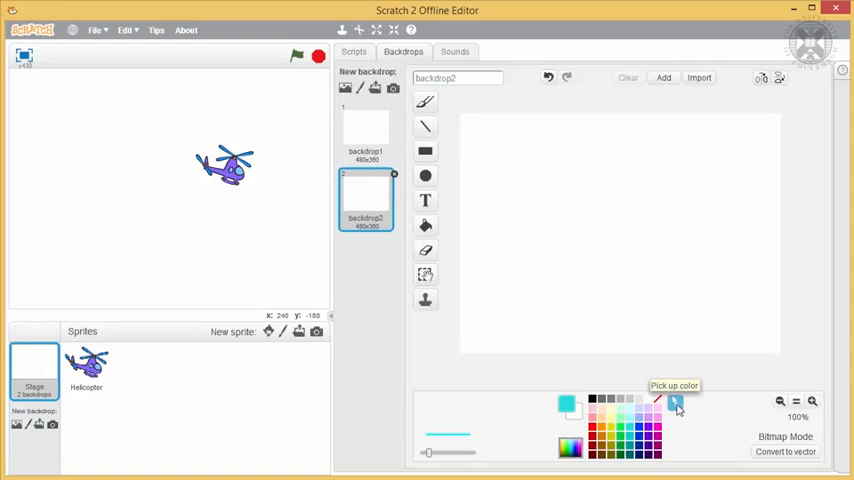
click(425, 225)
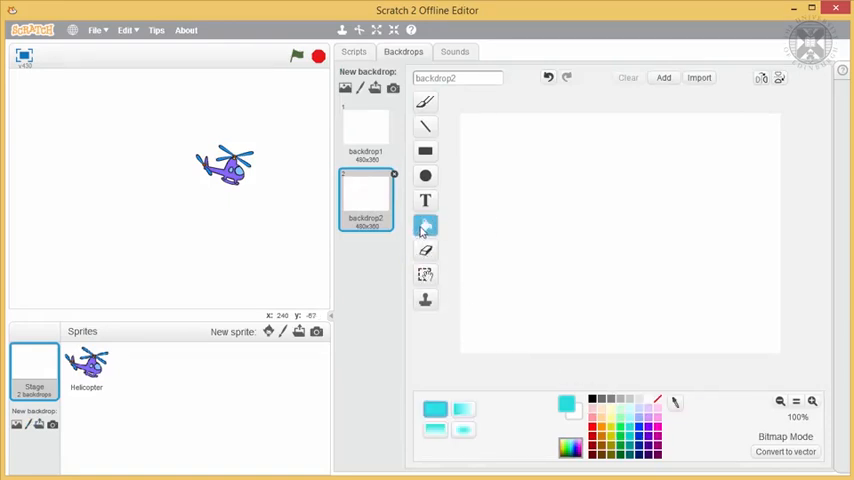
click(537, 192)
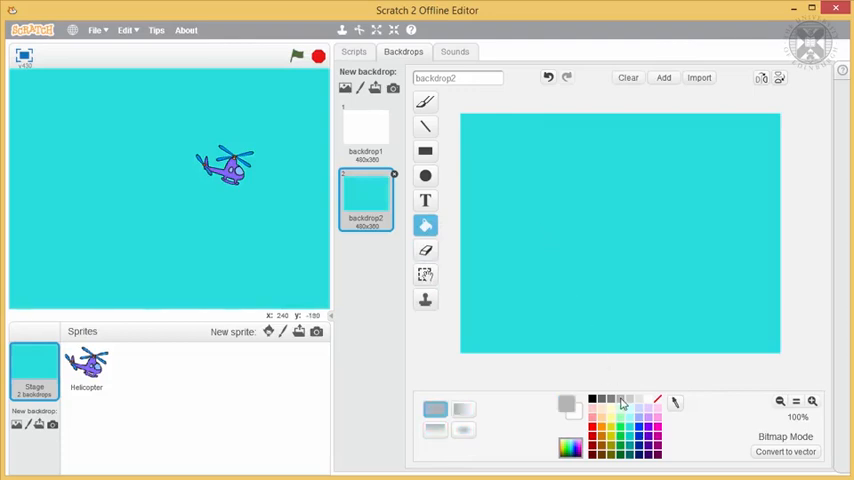
- Draw three grey filled cloud ellipses at top-left, lower right and lower left
click(425, 177)
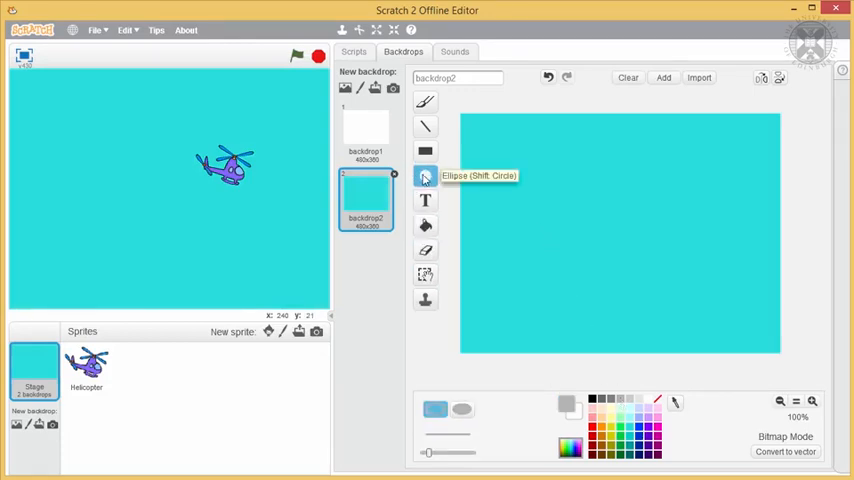
click(462, 409)
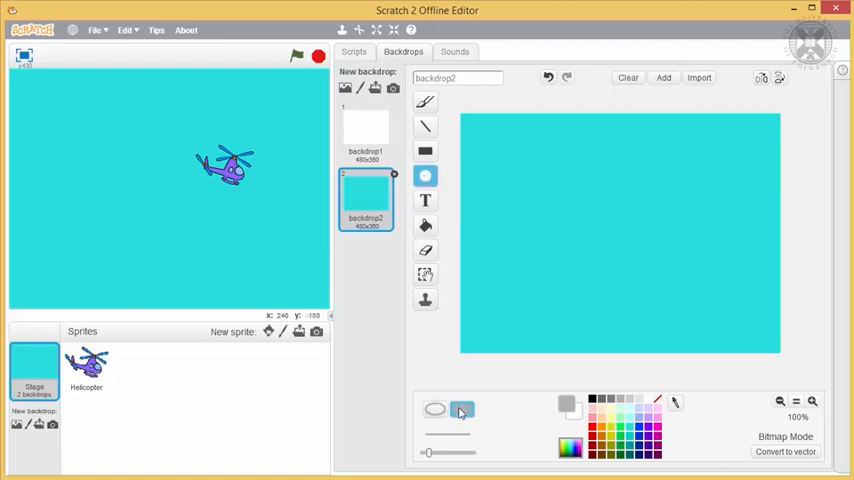
drag(487, 145, 541, 162)
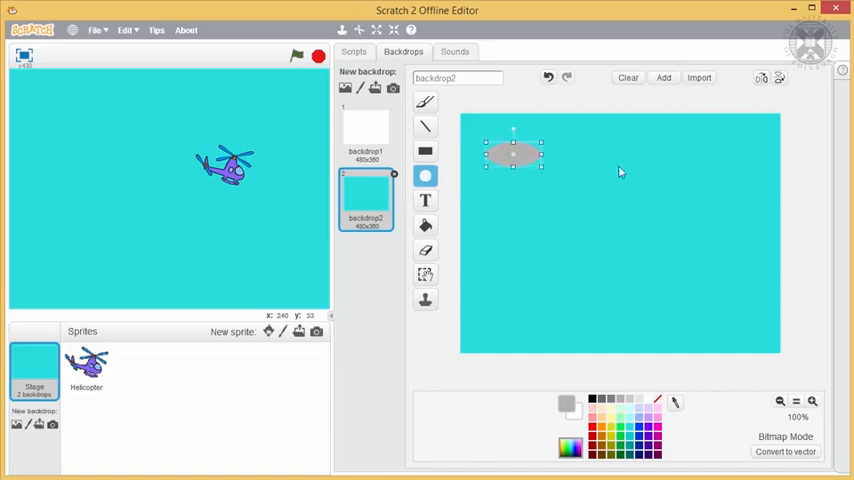
drag(688, 276, 748, 298)
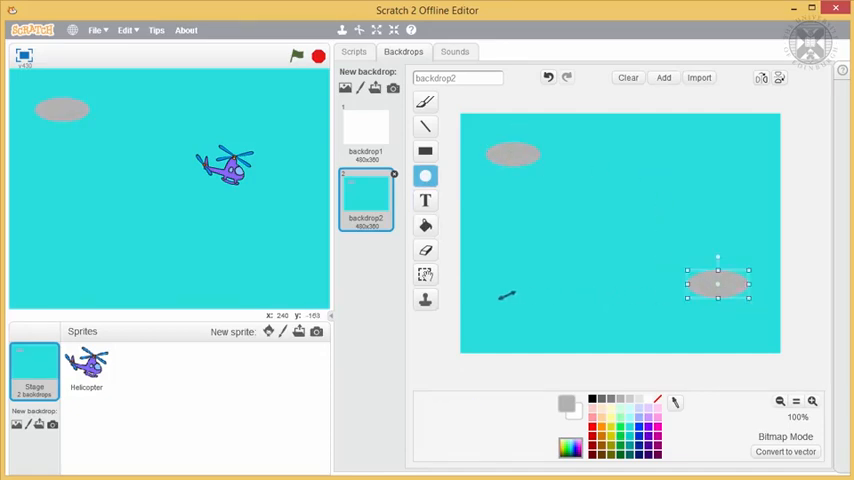
drag(500, 298, 543, 327)
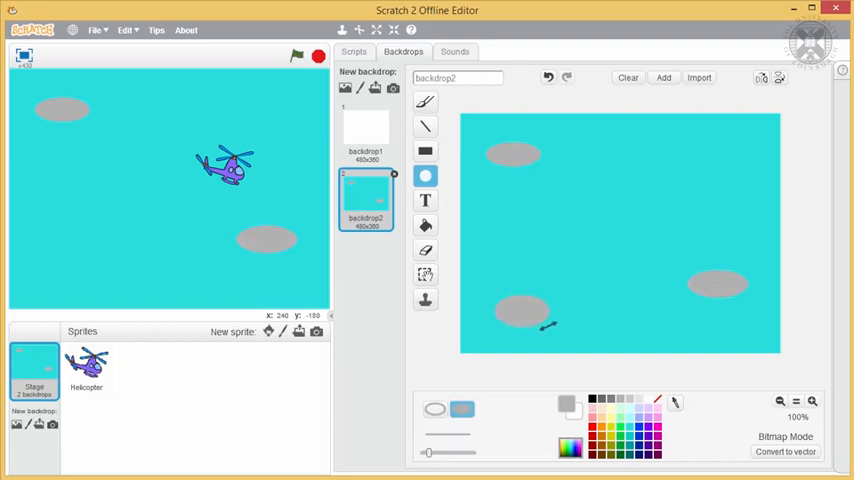
drag(553, 327, 563, 338)
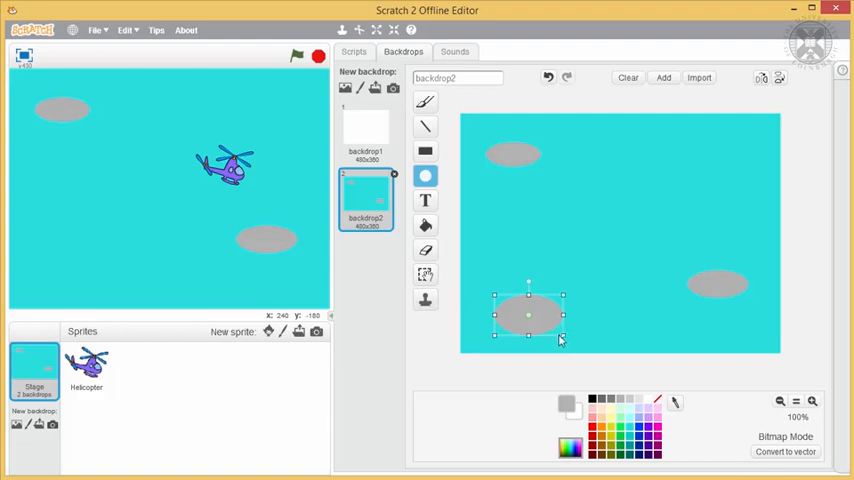
- Fill backdrop1 with cyan sky
click(361, 131)
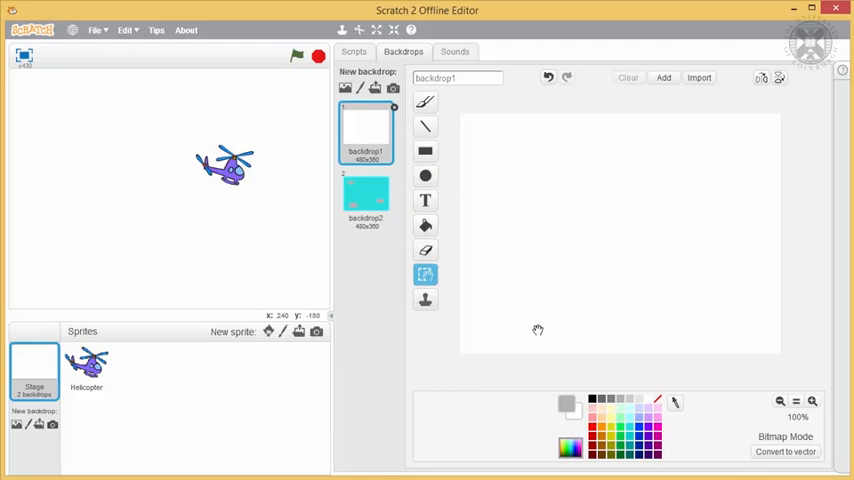
click(630, 427)
click(425, 225)
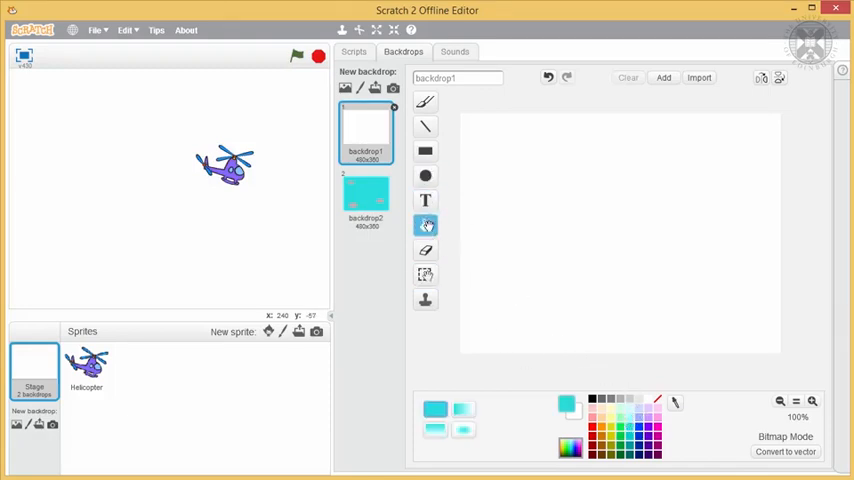
click(512, 211)
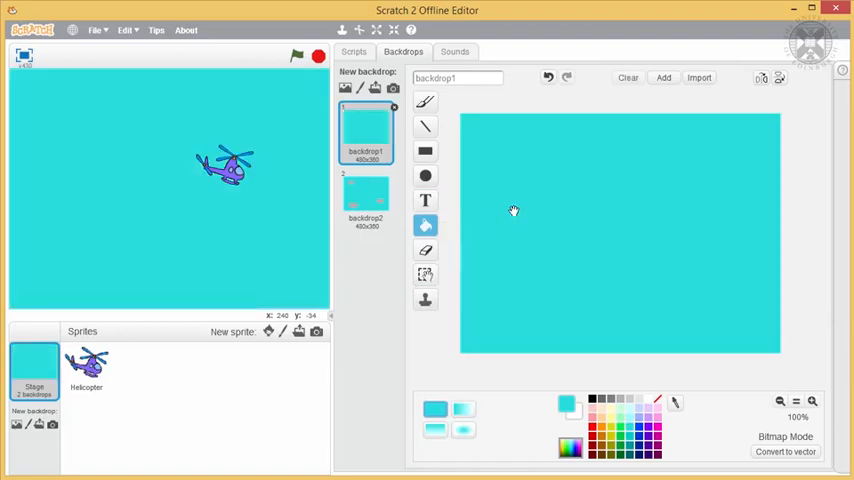
- Draw four grey cloud ellipses: top centre, right, left of centre and bottom right
click(603, 400)
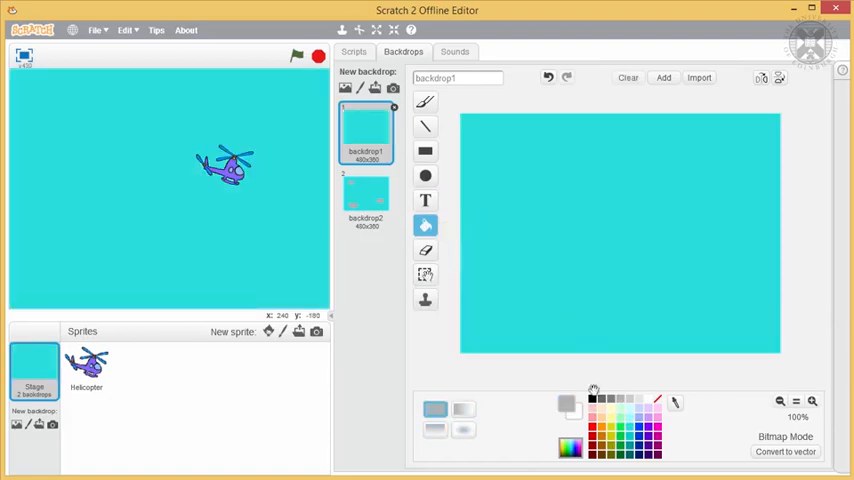
click(425, 176)
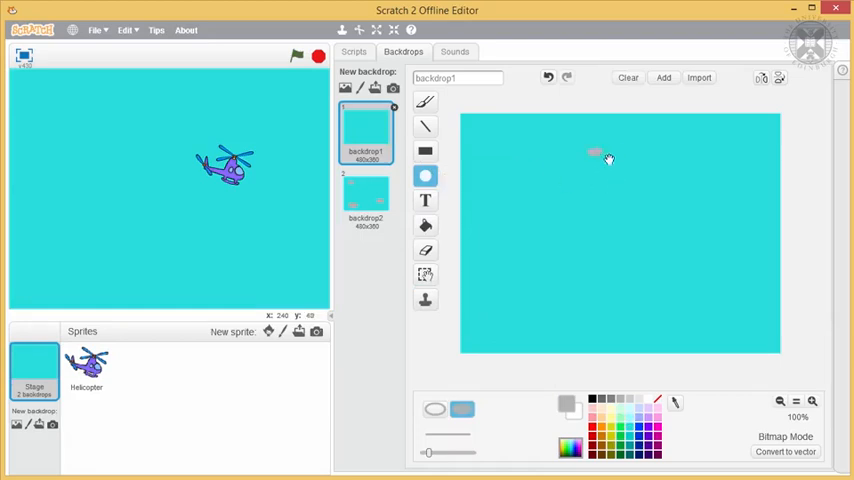
drag(588, 149, 655, 185)
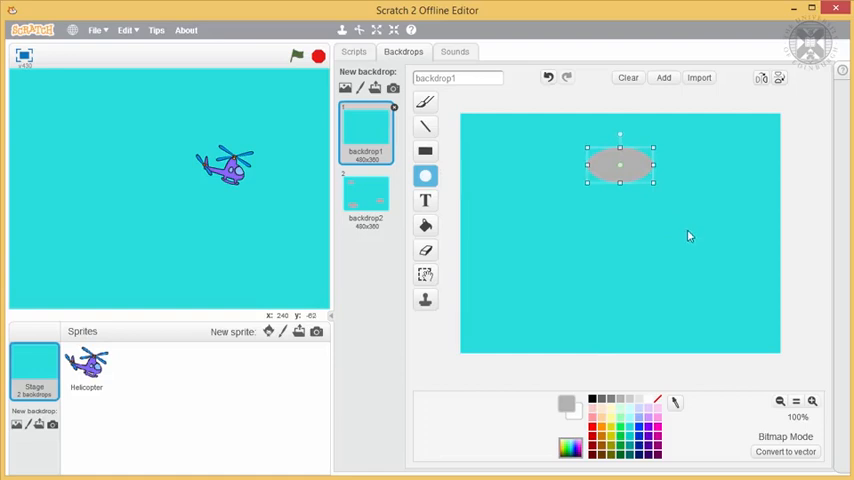
drag(687, 235, 745, 283)
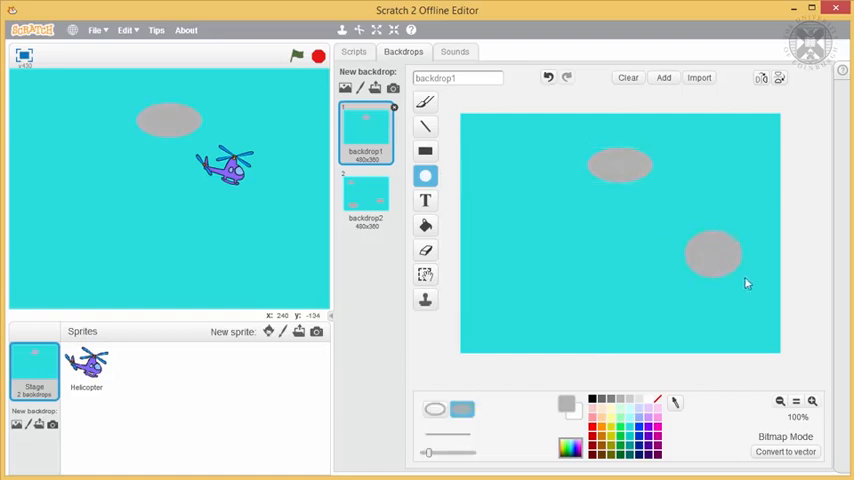
drag(754, 289, 753, 287)
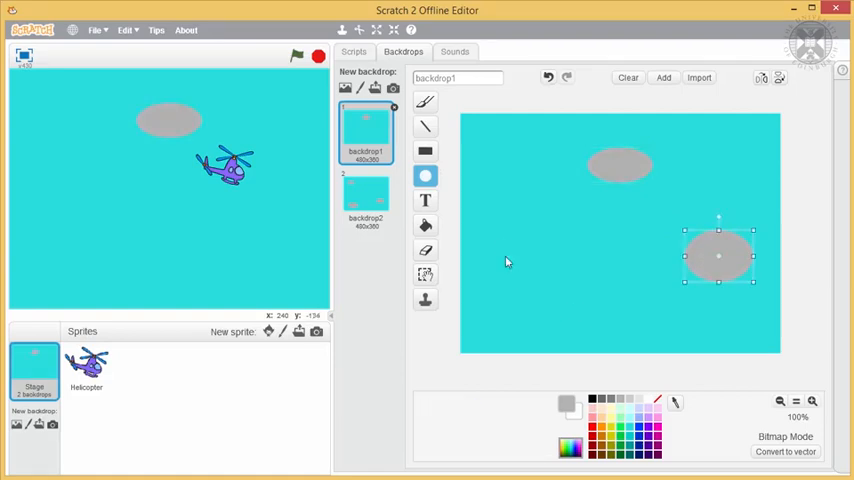
drag(484, 252, 540, 292)
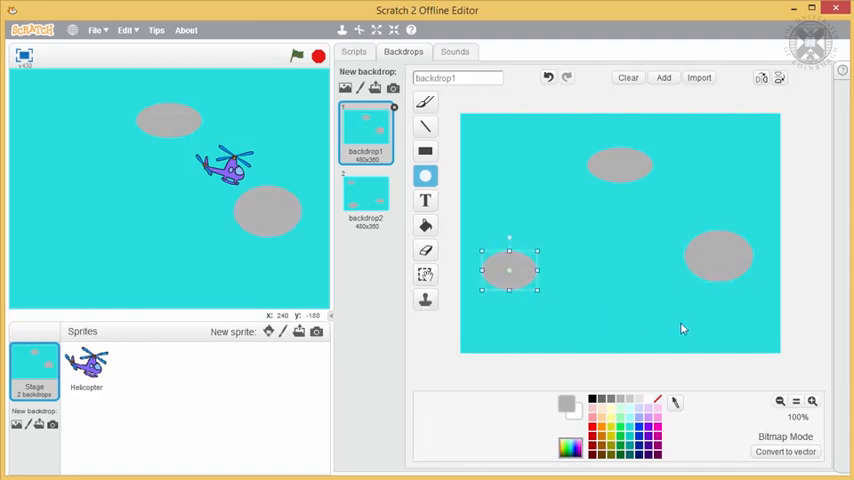
click(729, 341)
drag(738, 348, 738, 347)
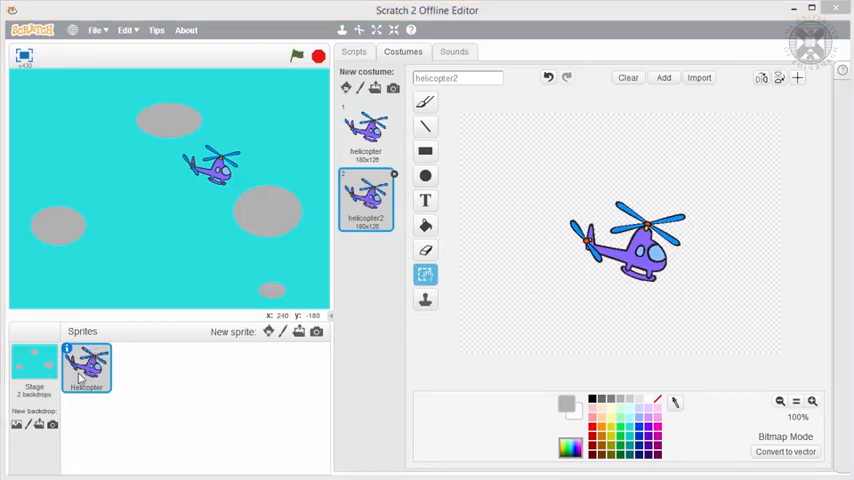
- Place a 'when key pressed' Events hat block in the Helicopter's scripts area
click(351, 57)
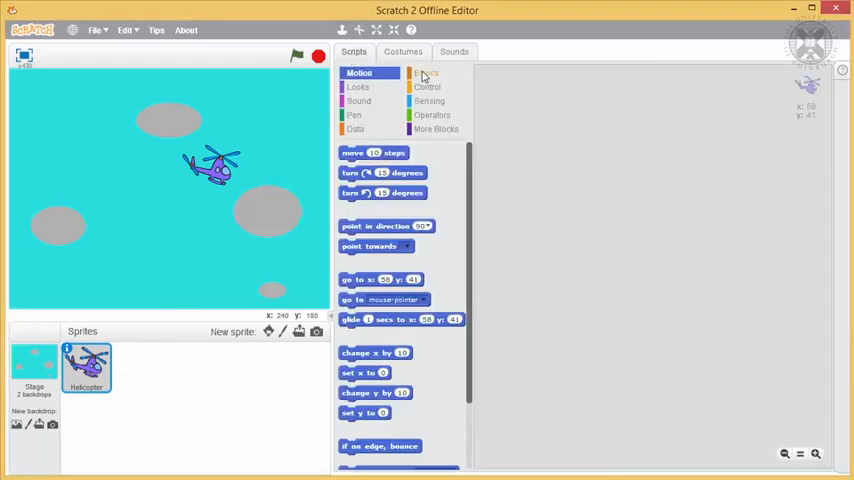
click(426, 73)
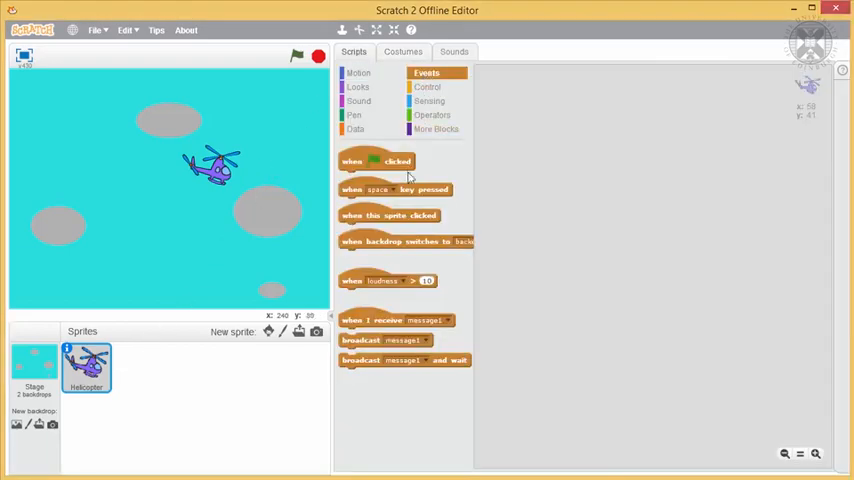
drag(410, 189, 561, 102)
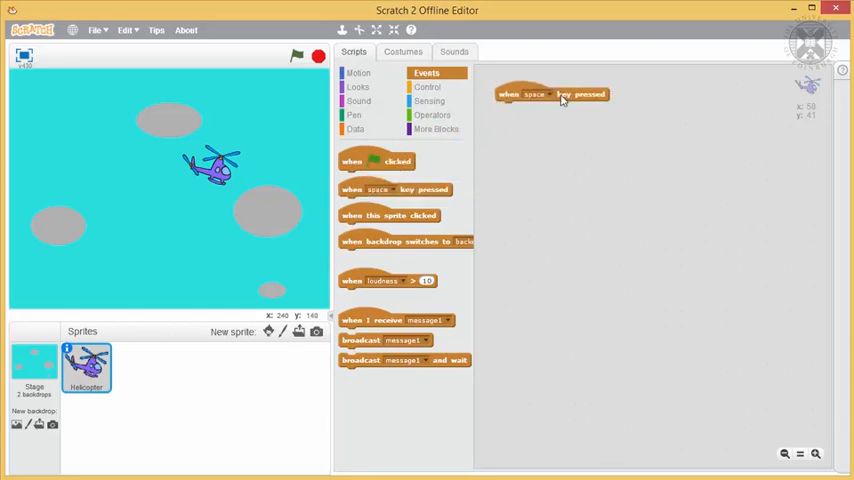
click(535, 96)
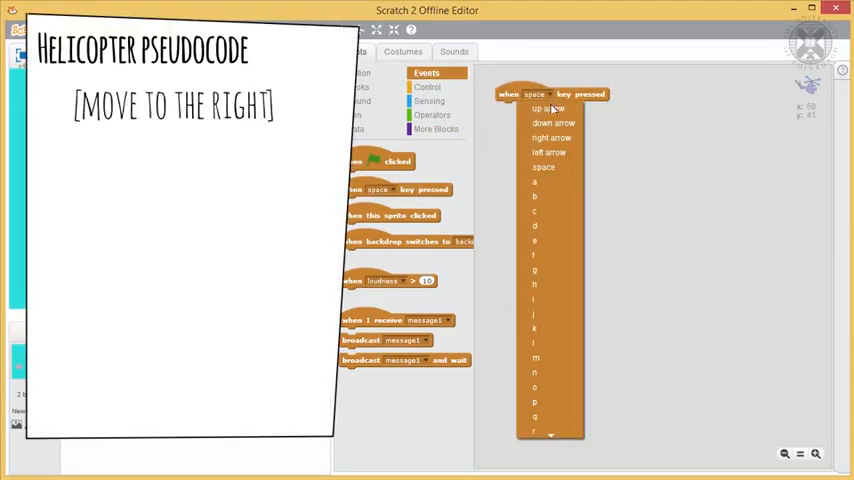
- On right arrow: point in direction 90, next costume, move 10 steps
click(553, 138)
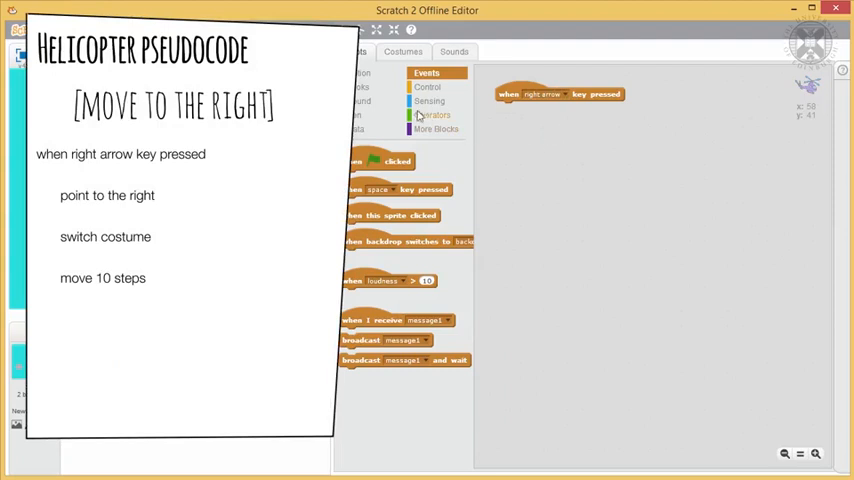
click(362, 75)
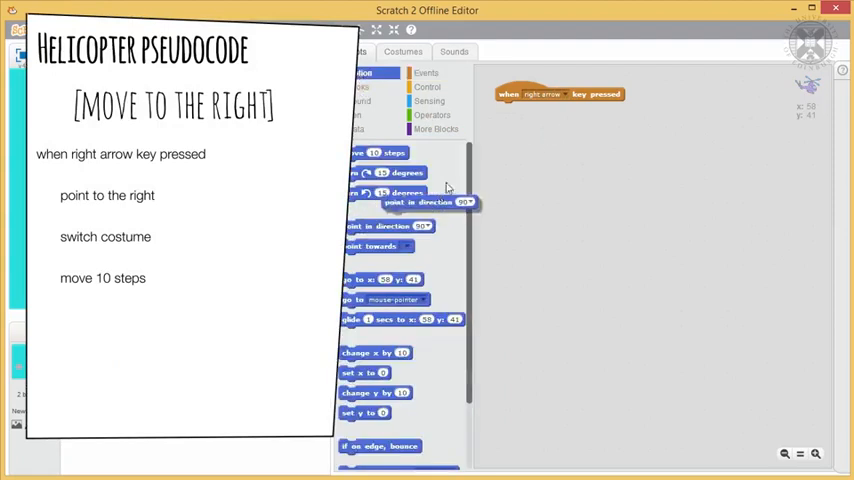
drag(380, 228, 535, 118)
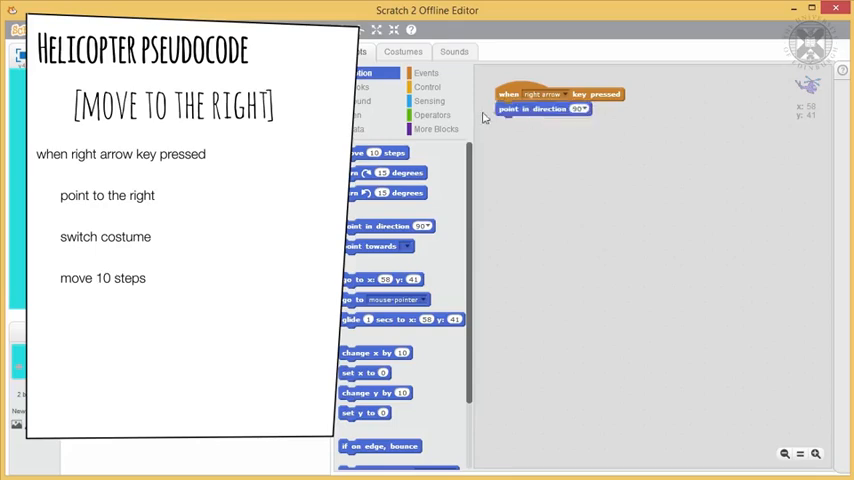
click(362, 88)
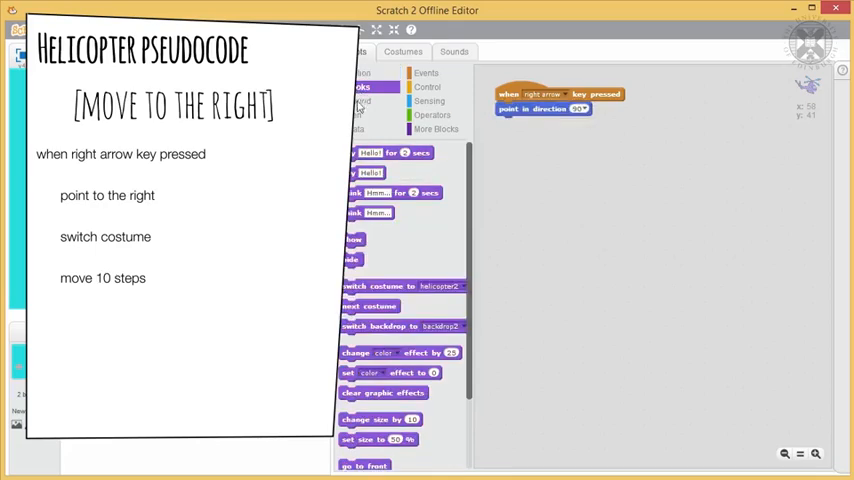
drag(376, 306, 520, 125)
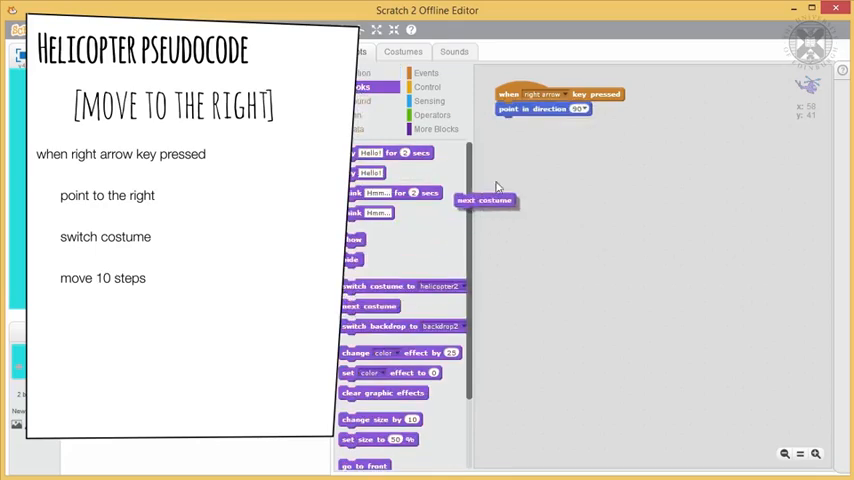
click(359, 73)
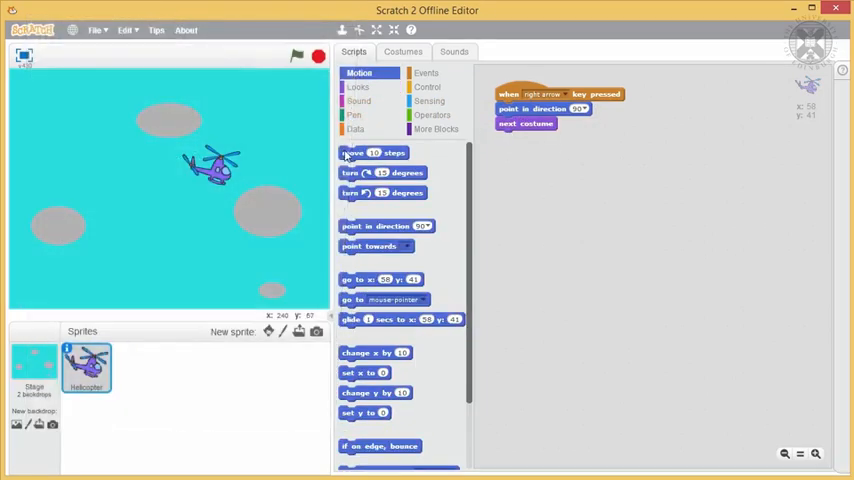
drag(352, 152, 508, 139)
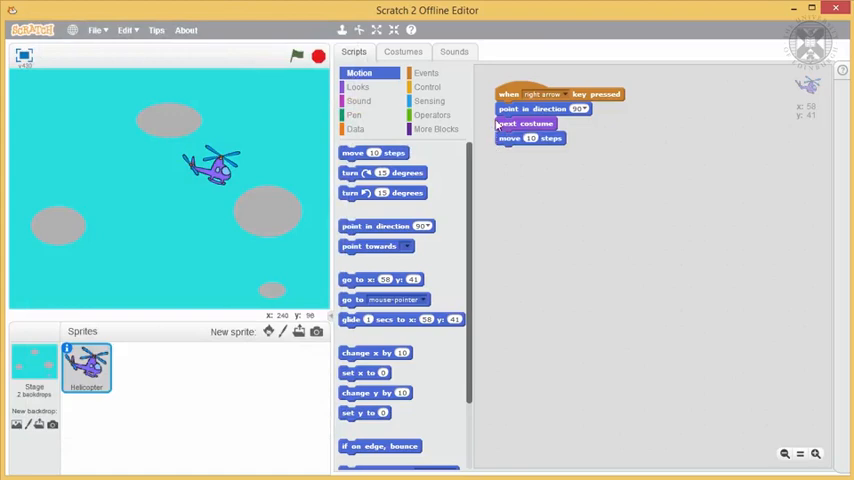
- Duplicate the script for left arrow with direction -90
right_click(504, 96)
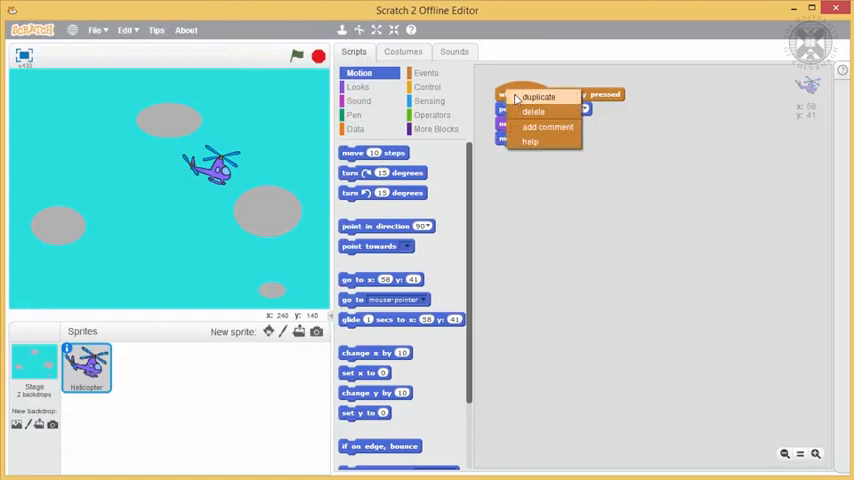
click(538, 97)
click(506, 178)
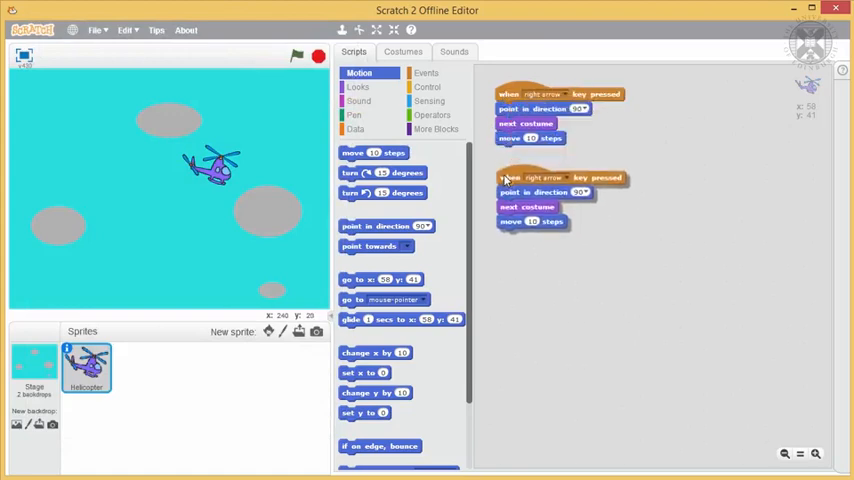
click(564, 180)
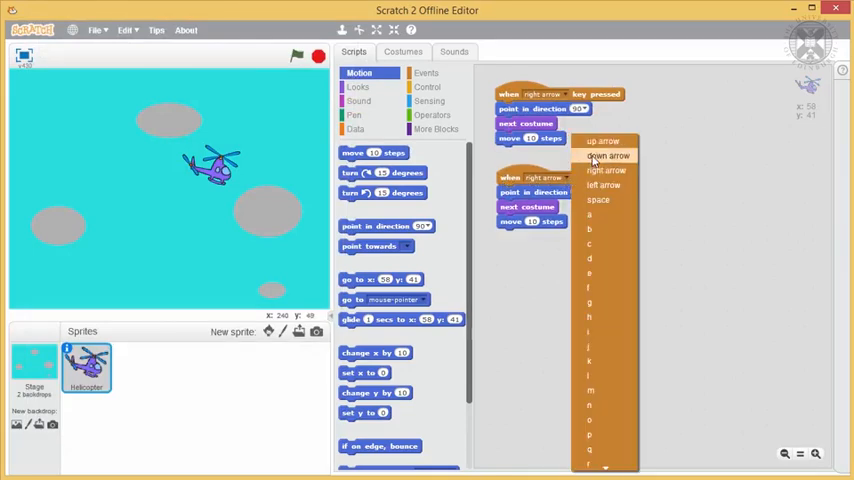
click(603, 185)
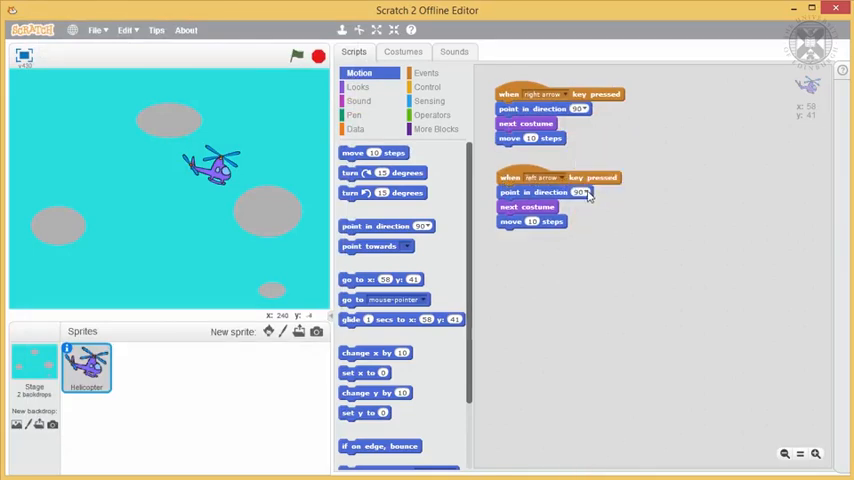
click(588, 193)
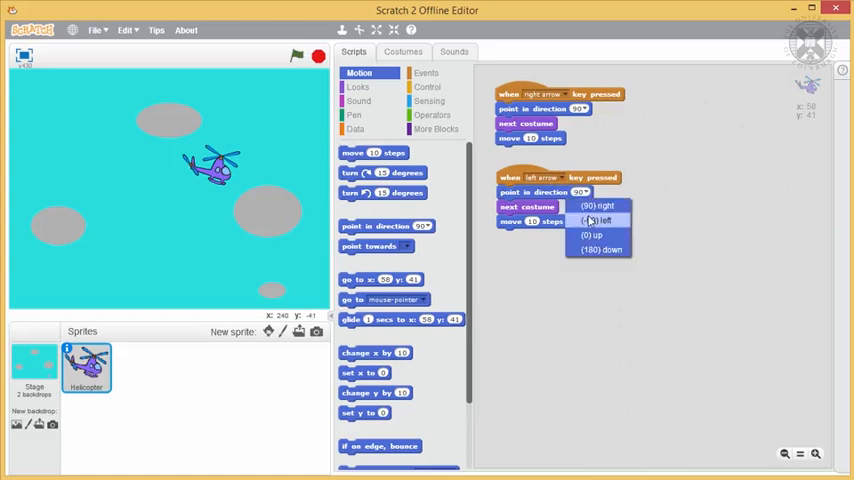
click(591, 221)
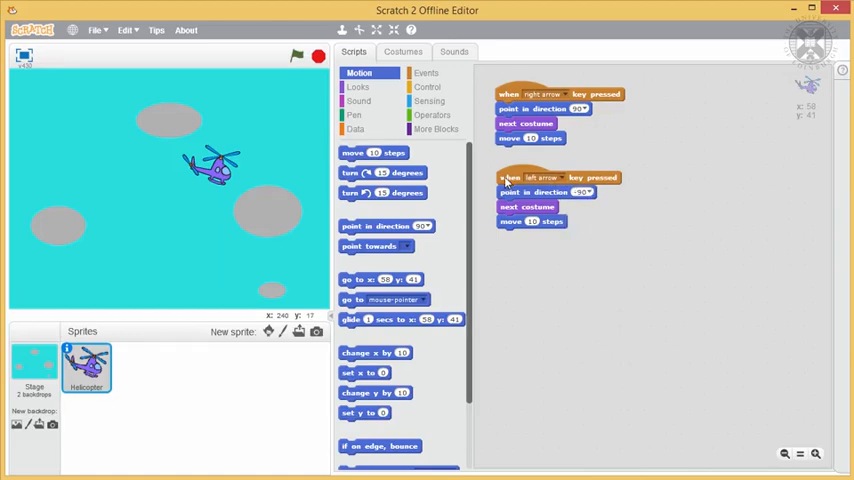
- Duplicate again for up arrow with direction 0
right_click(507, 180)
click(557, 178)
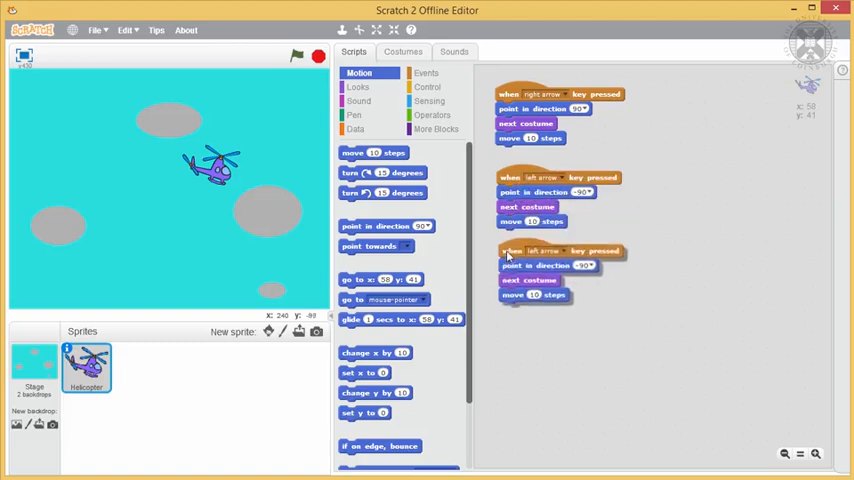
click(507, 256)
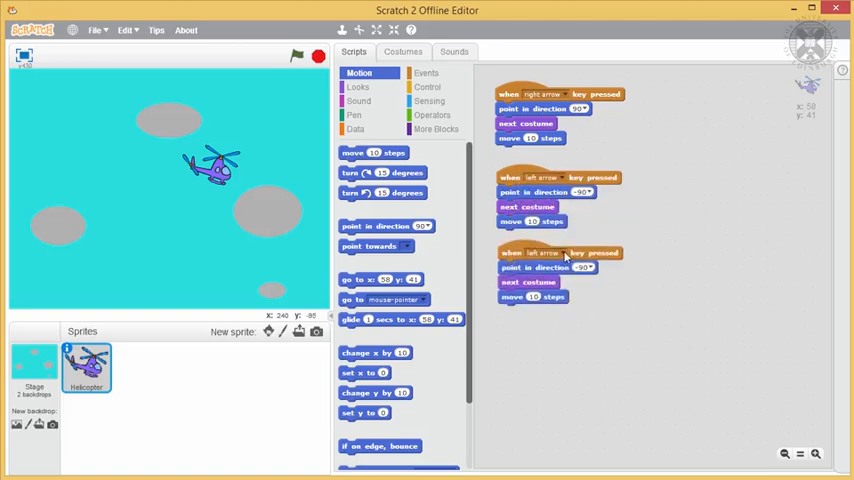
click(565, 254)
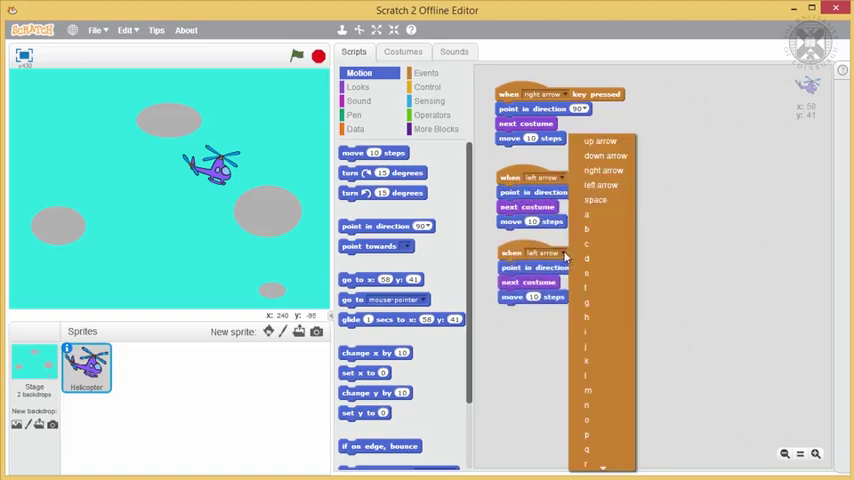
click(601, 143)
click(585, 268)
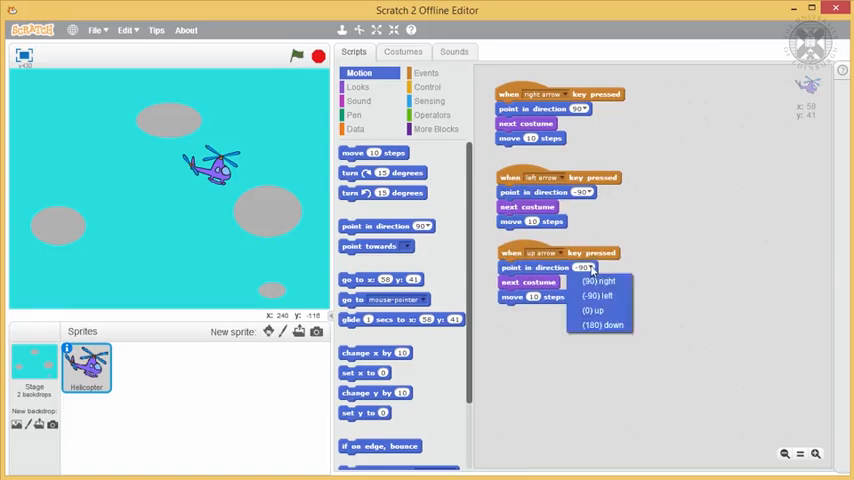
click(593, 310)
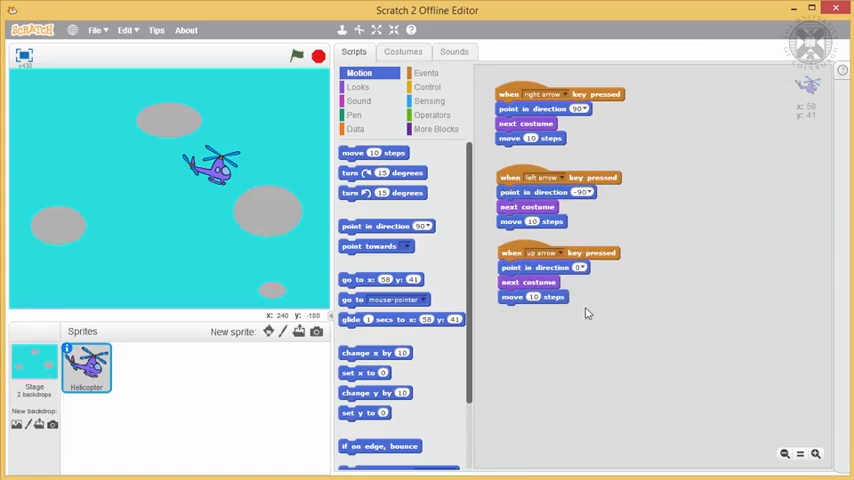
right_click(510, 253)
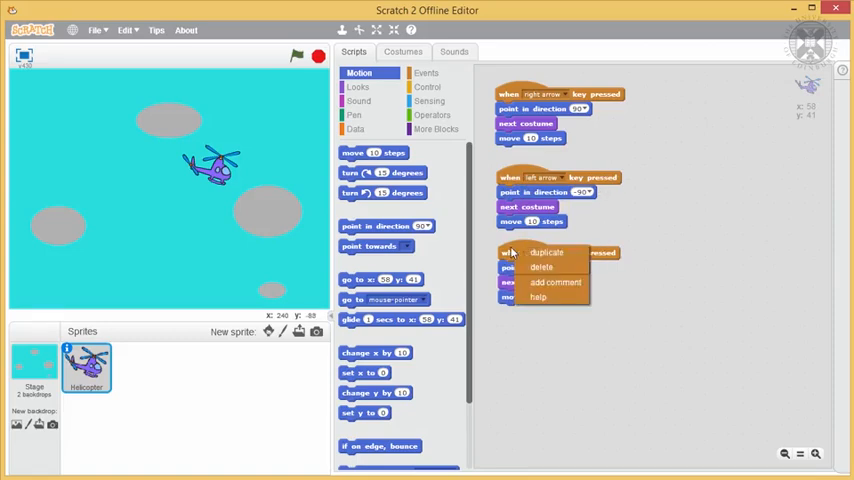
- Duplicate a fourth script for down arrow with direction 180, then test the left arrow
click(546, 253)
click(516, 323)
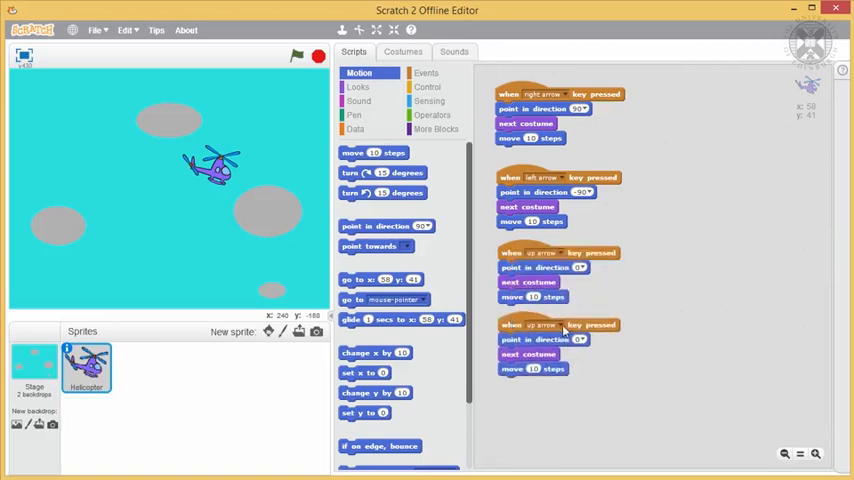
click(562, 326)
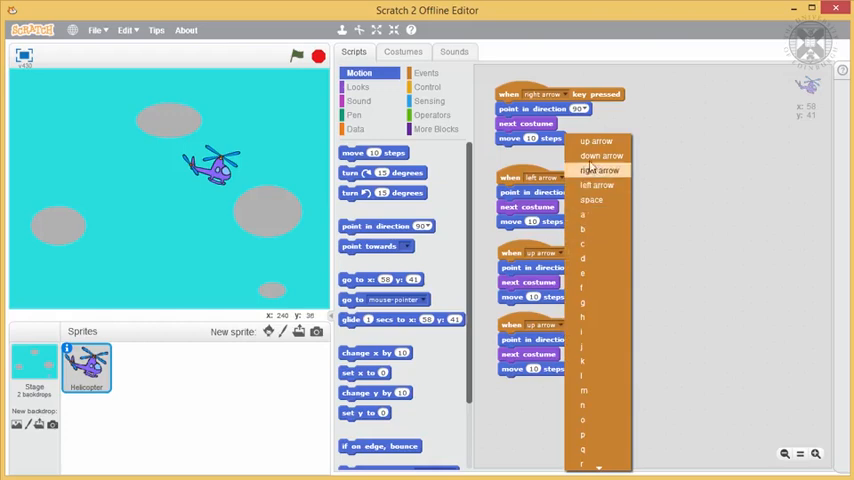
click(601, 156)
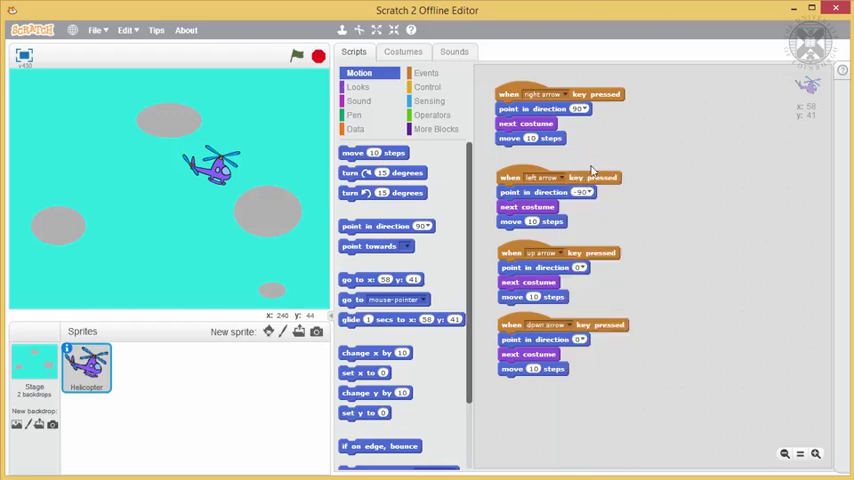
click(583, 340)
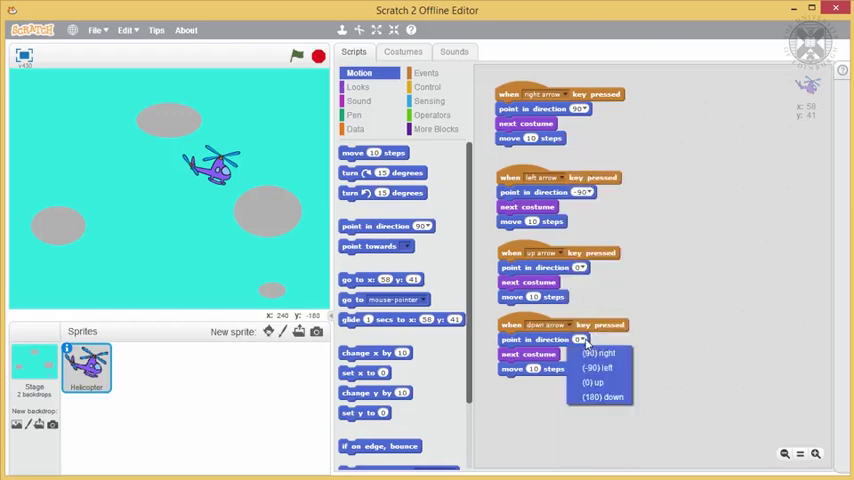
click(603, 397)
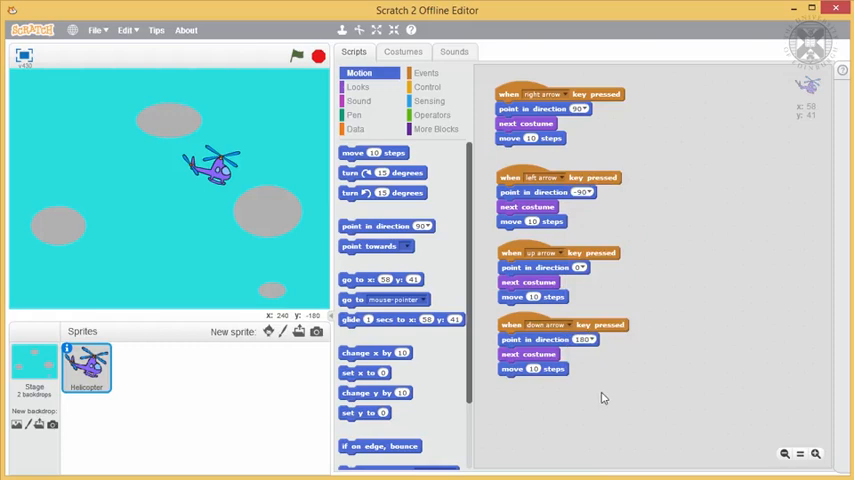
key(Left)
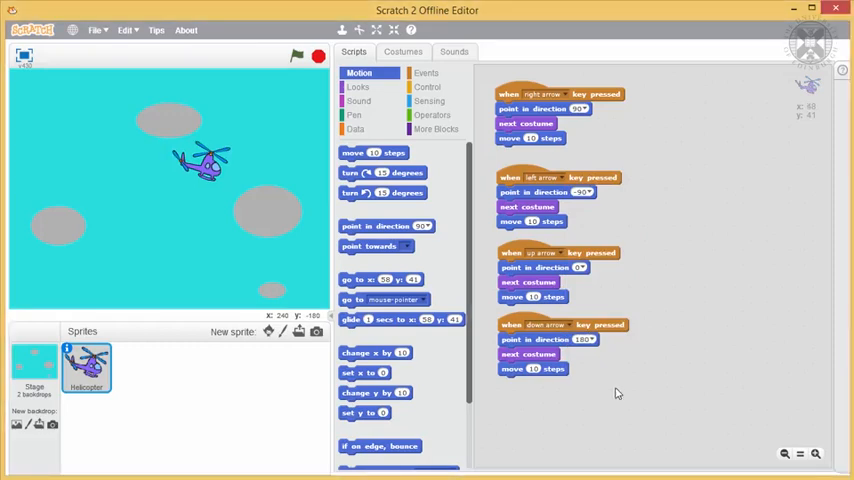
- Fly the helicopter right, up, down and left with the arrow keys, then show its sprite details
key(Right)
key(Right)
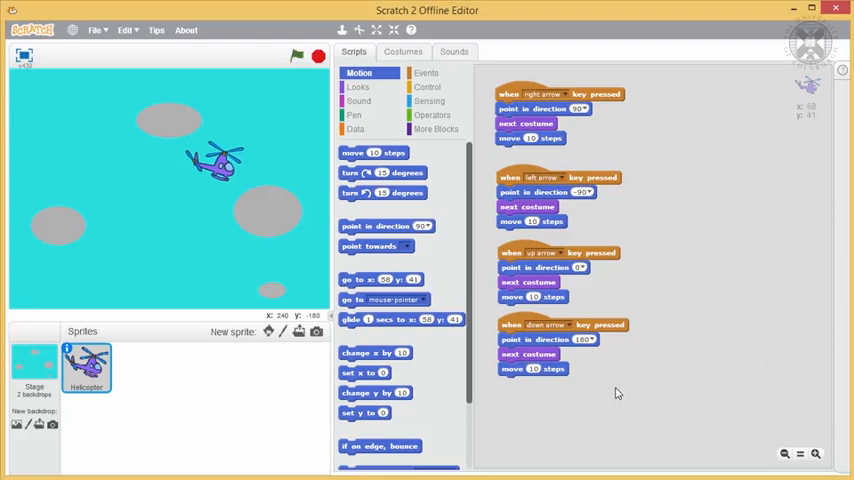
key(Right)
key(Down)
key(Up)
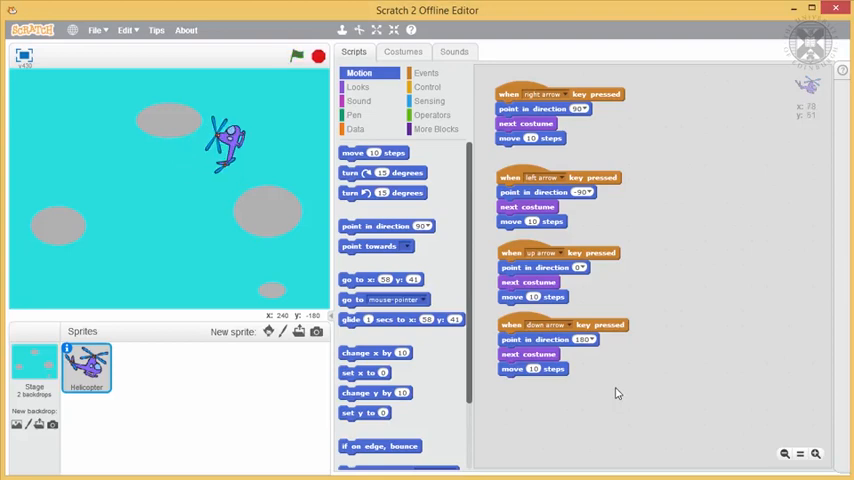
key(Down)
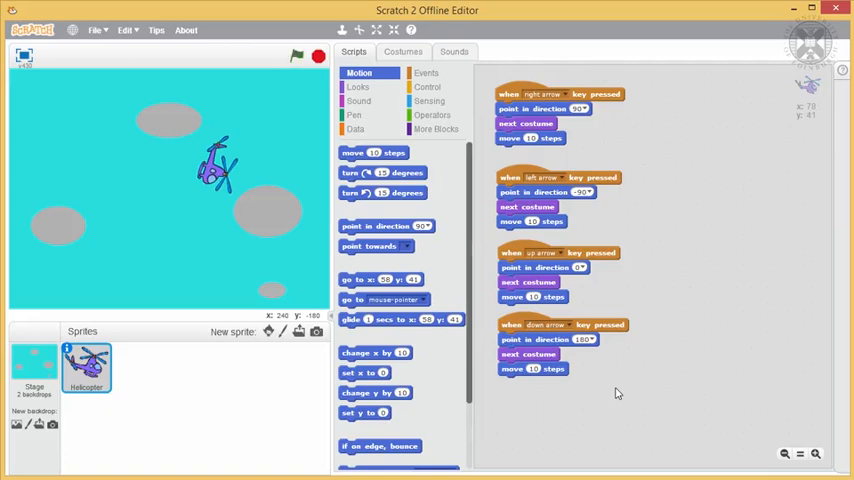
key(Left)
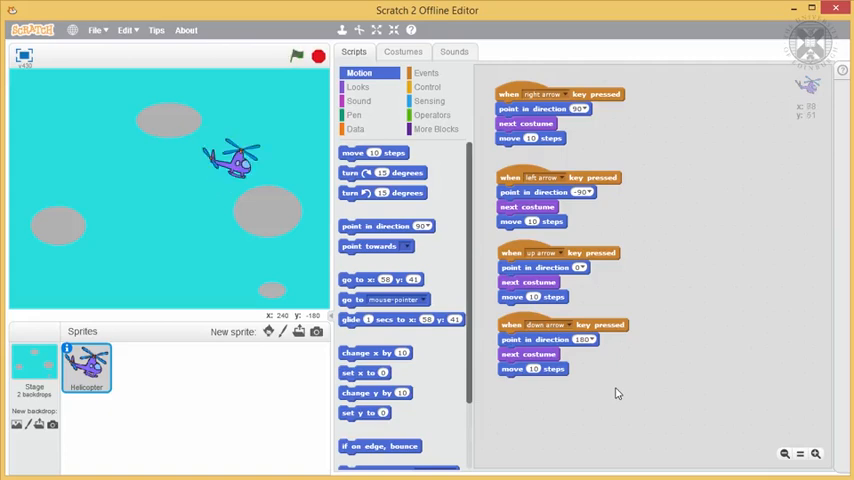
click(67, 347)
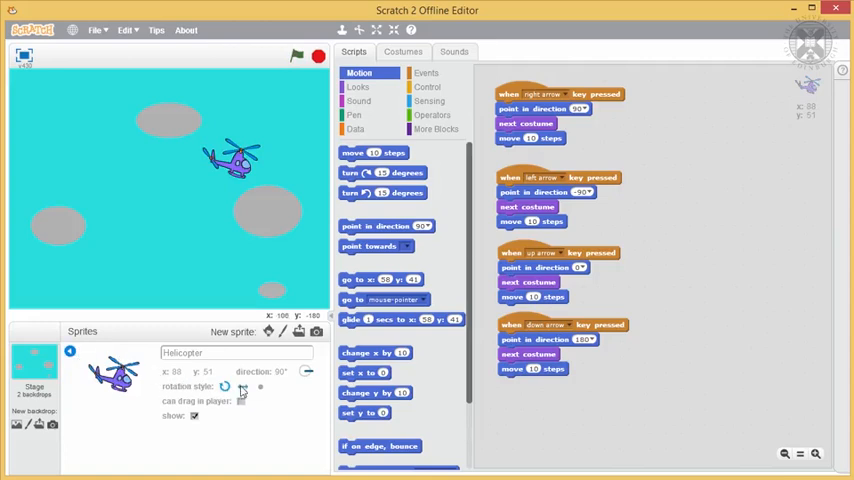
- With rotation style left-right, close the sprite details and fly right, up, left and down to confirm it stays upright
click(70, 351)
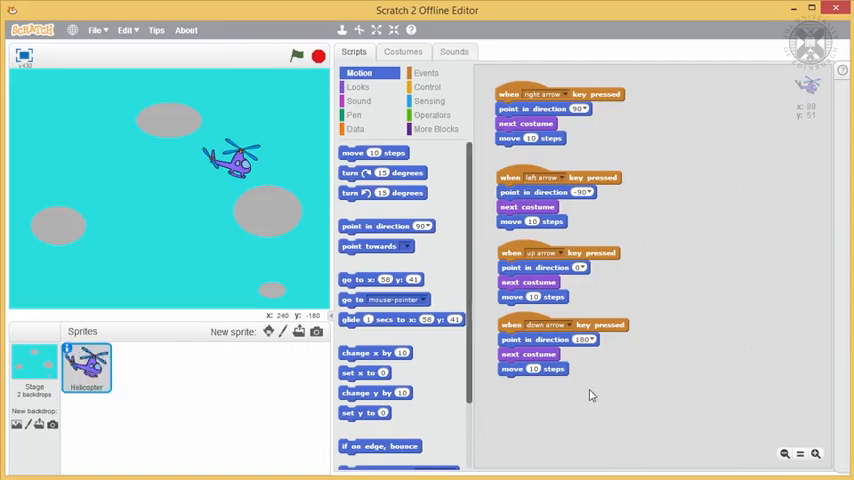
key(Right)
key(Right)
key(Right)
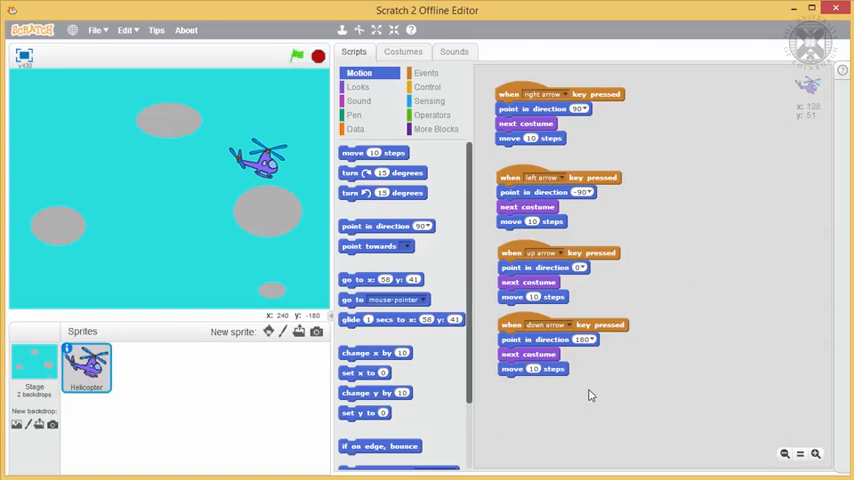
key(Up)
key(Up)
key(Up)
key(Up)
key(Left)
key(Left)
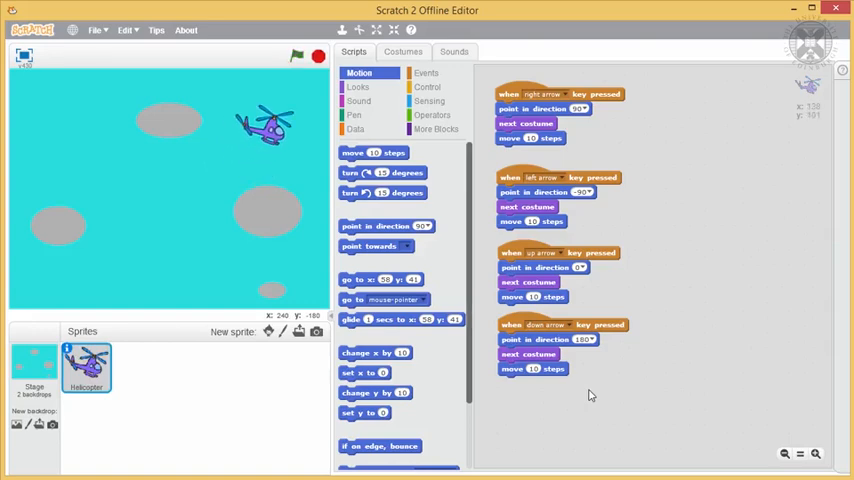
key(Down)
key(Down)
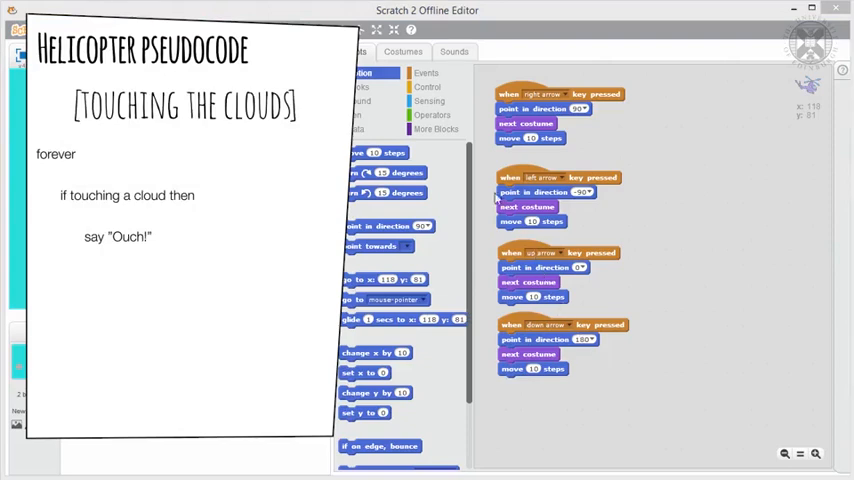
- Start a new script: when green flag clicked, forever, with an empty if-then inside the loop
click(426, 73)
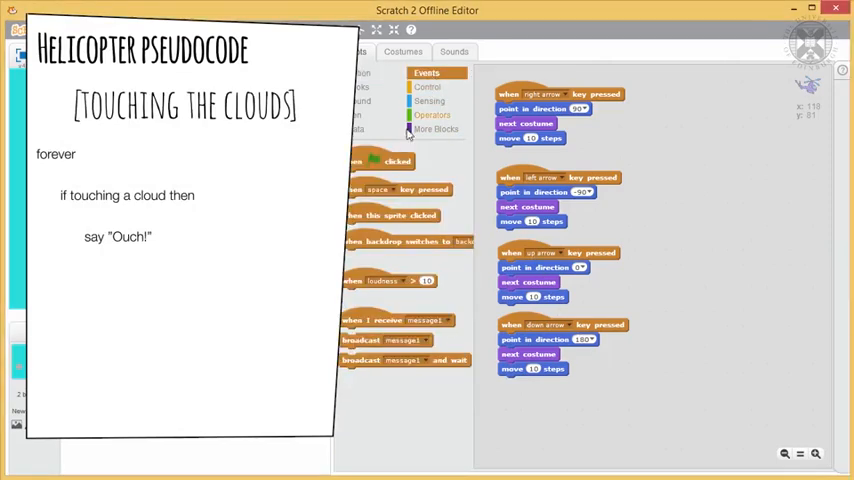
drag(390, 161, 560, 417)
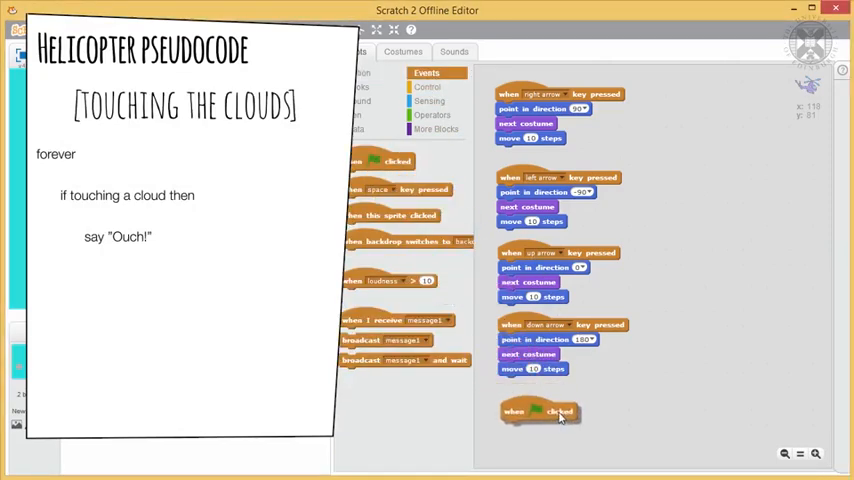
click(428, 87)
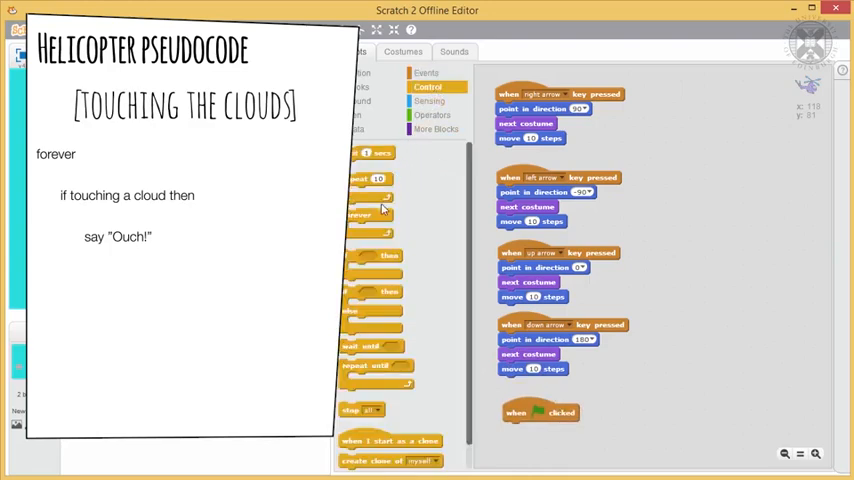
drag(382, 216, 530, 430)
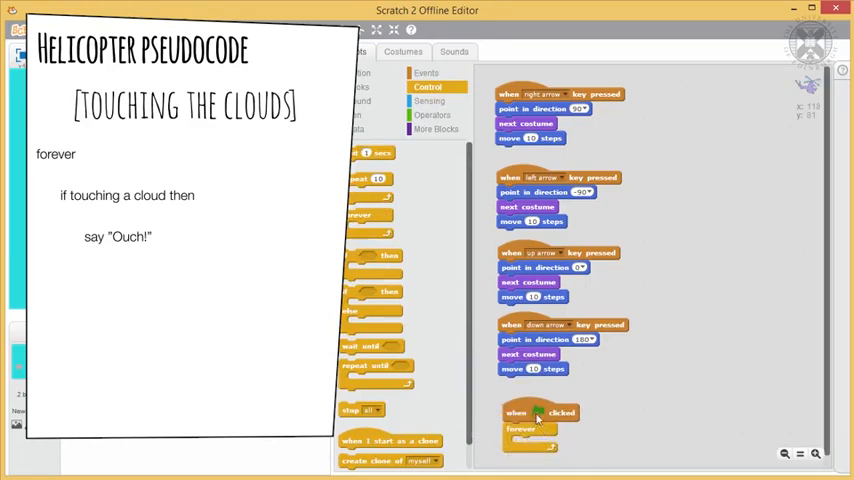
drag(390, 258, 570, 432)
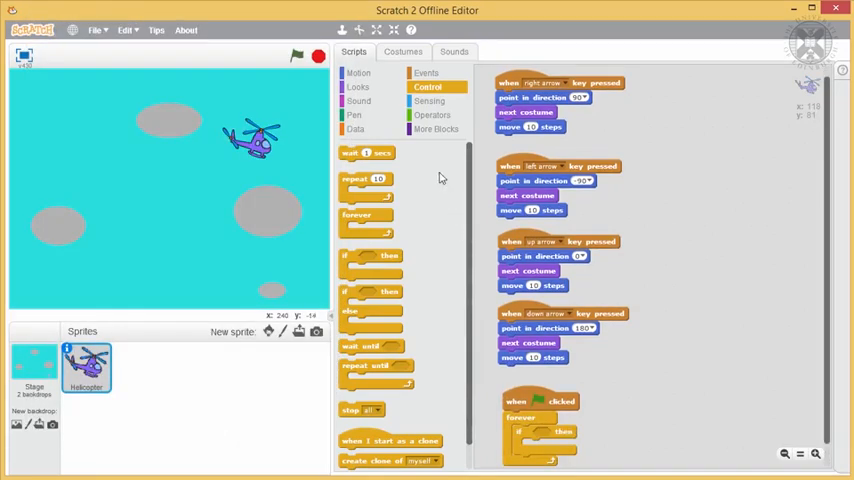
- Set the if condition to touching the grey cloud colour picked from the stage, then say Ouch! for 2 secs
click(427, 101)
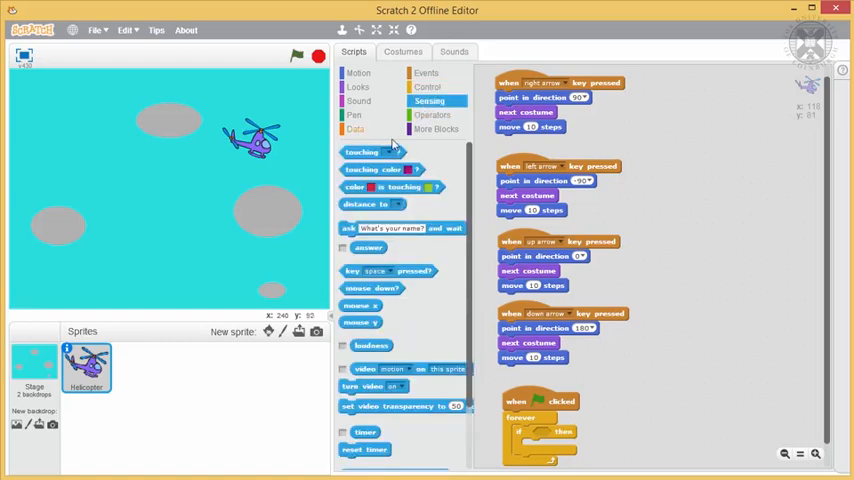
drag(384, 171, 579, 432)
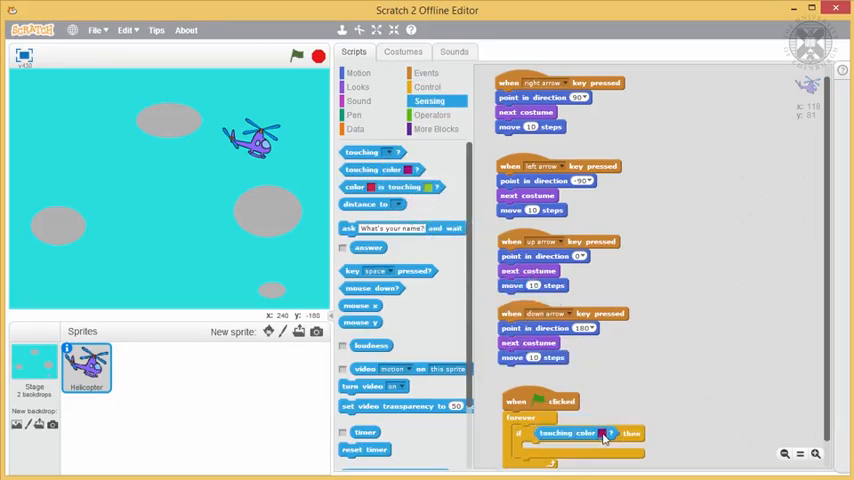
click(603, 433)
click(360, 88)
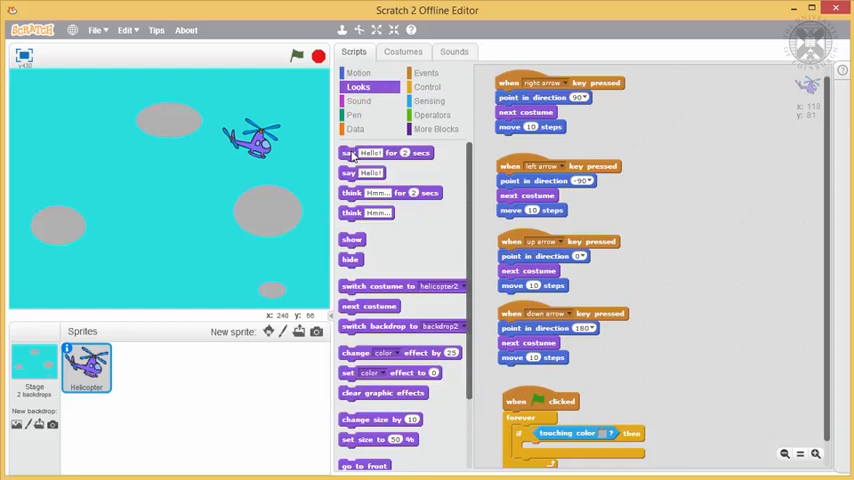
drag(350, 154, 540, 456)
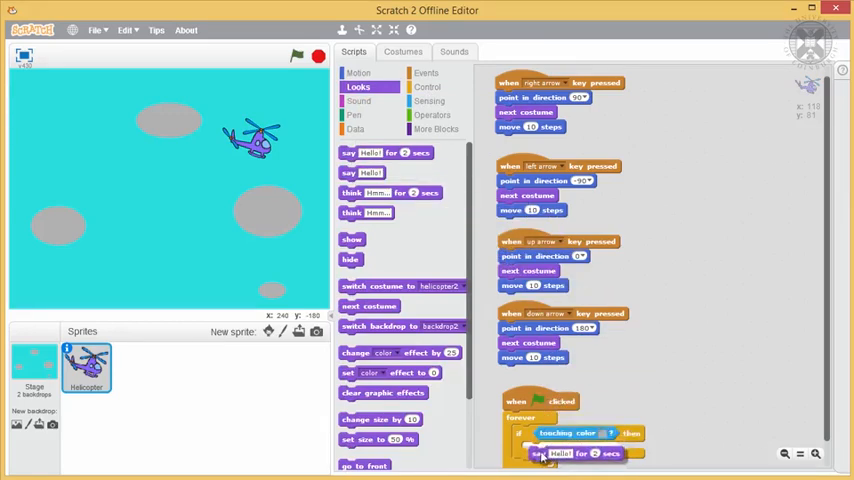
scroll(540, 456, down, 1)
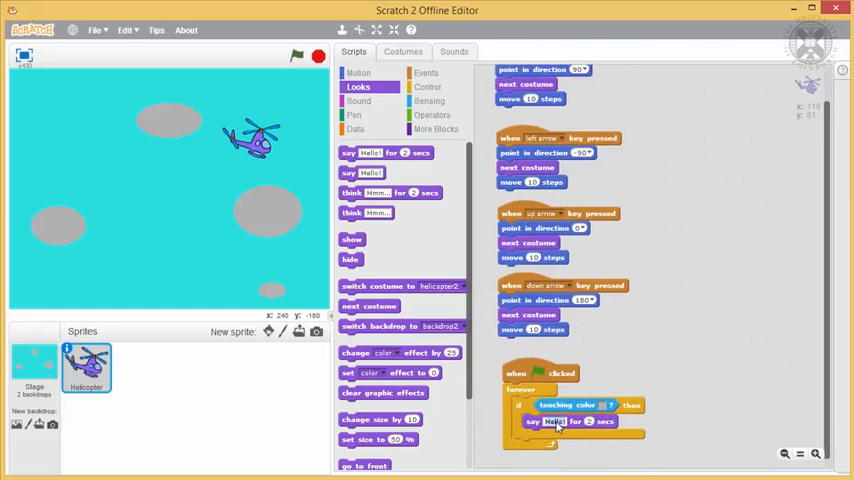
text(Ouch!)
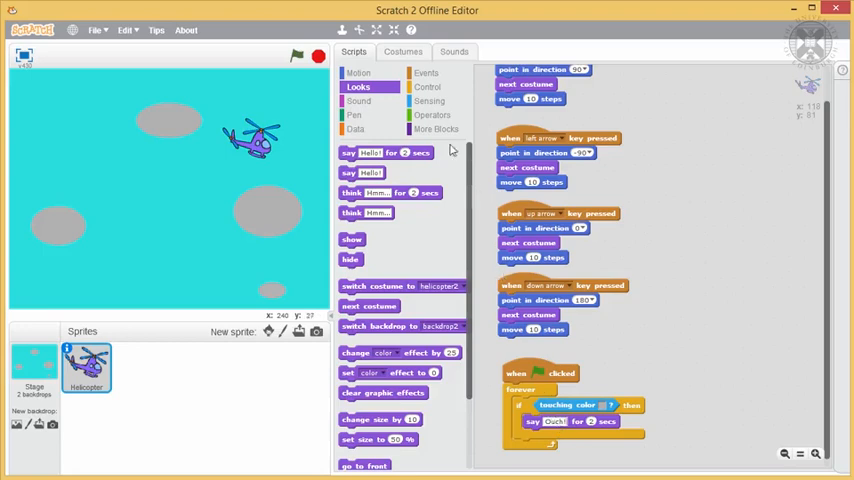
- Add a second if-then in the loop that checks touching the edge
click(427, 87)
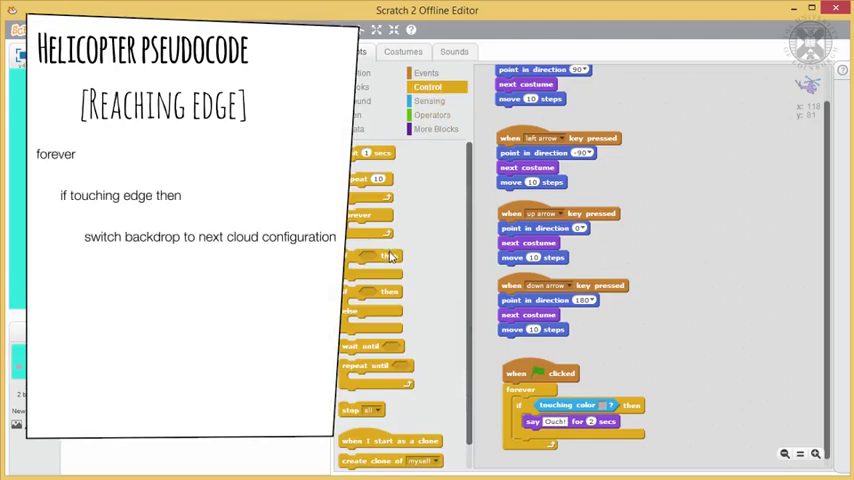
drag(388, 256, 568, 432)
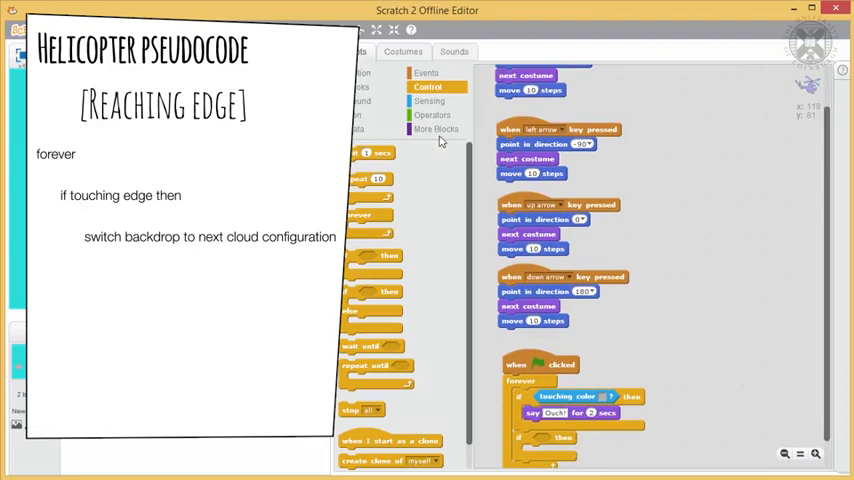
click(430, 101)
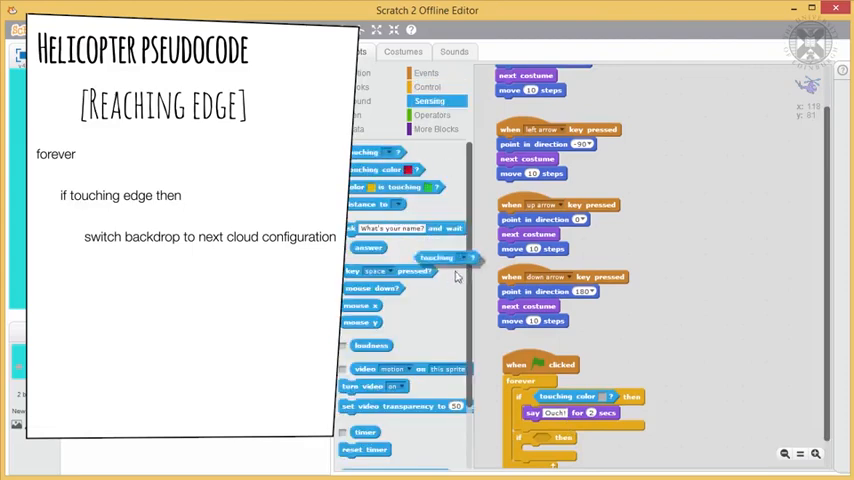
drag(378, 153, 571, 441)
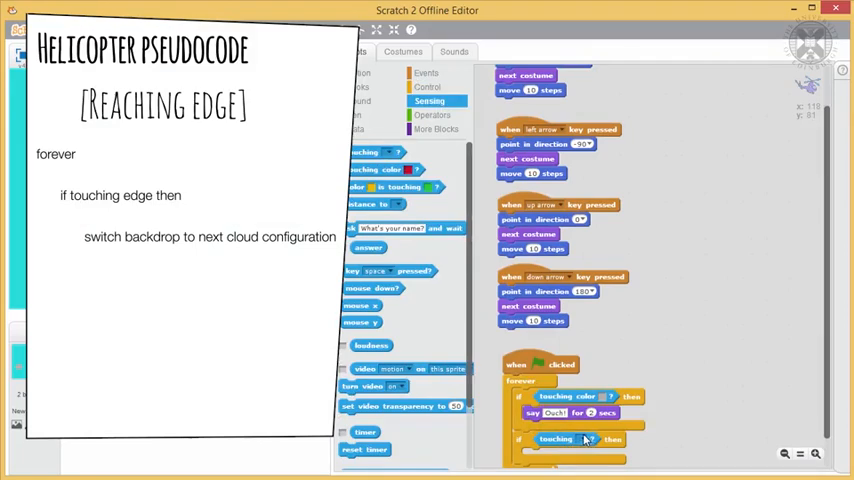
click(585, 440)
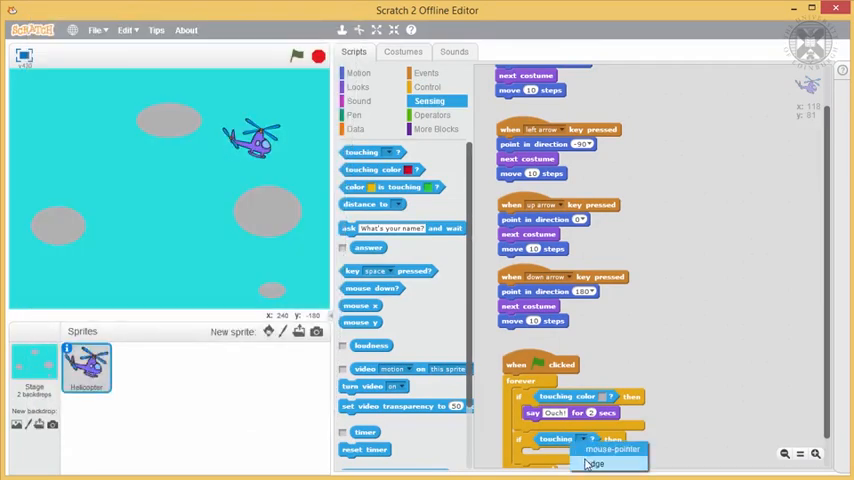
click(592, 464)
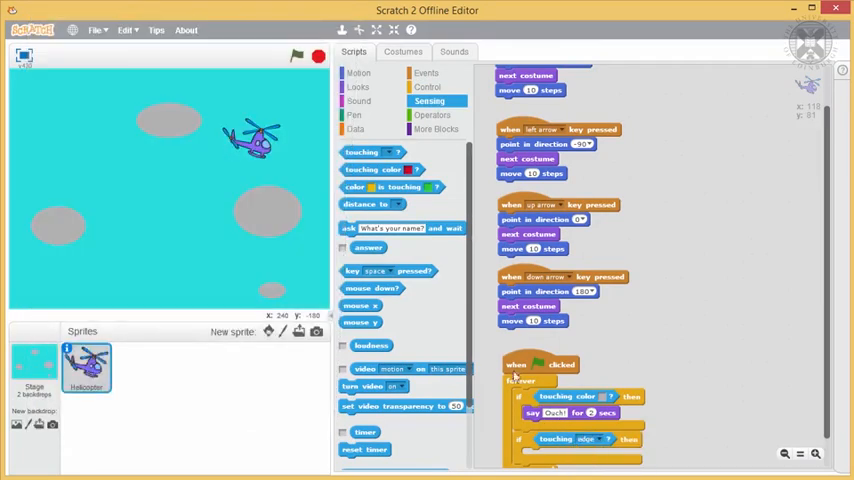
- Inside the edge check, switch backdrop to next backdrop instead of backdrop2
click(360, 88)
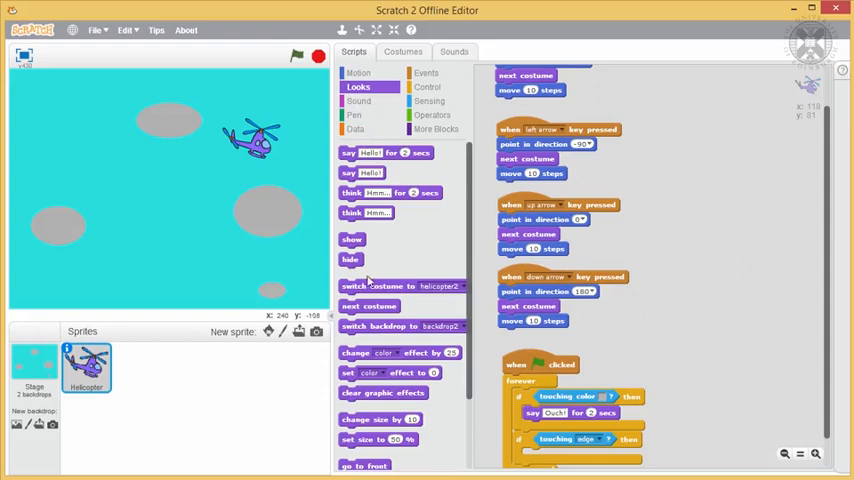
mouse_move(373, 327)
mouse_down()
mouse_move(553, 437)
mouse_move(556, 430)
mouse_up()
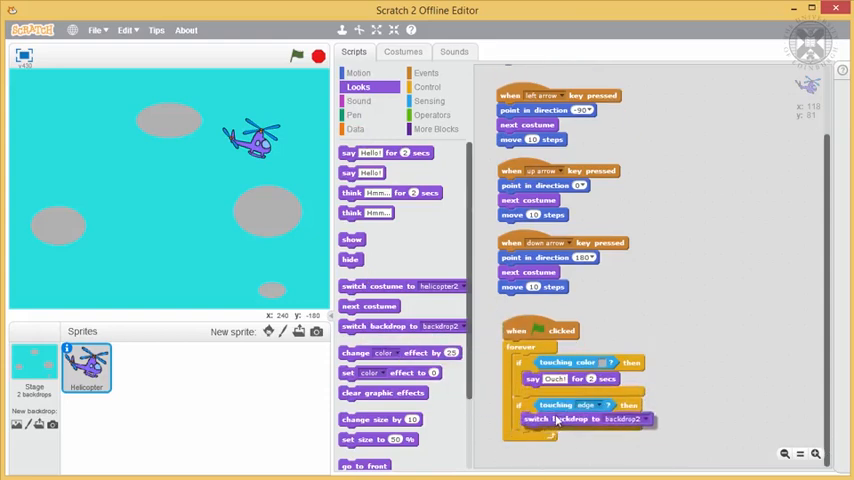
click(643, 423)
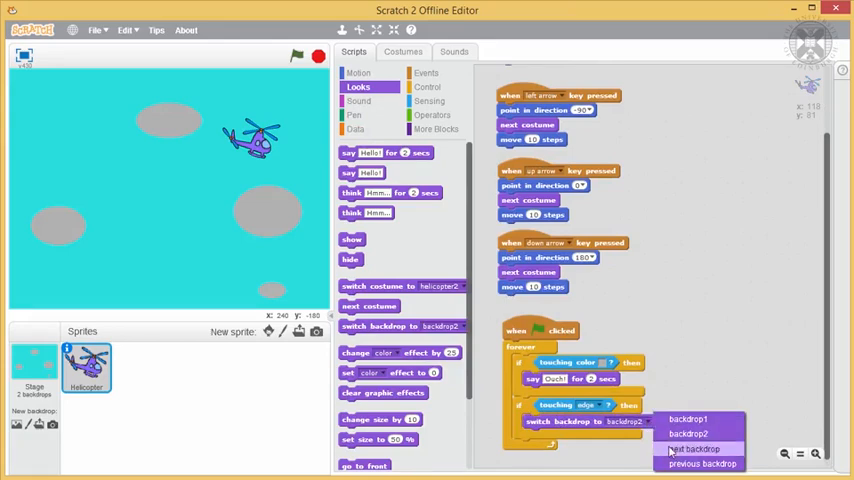
click(670, 451)
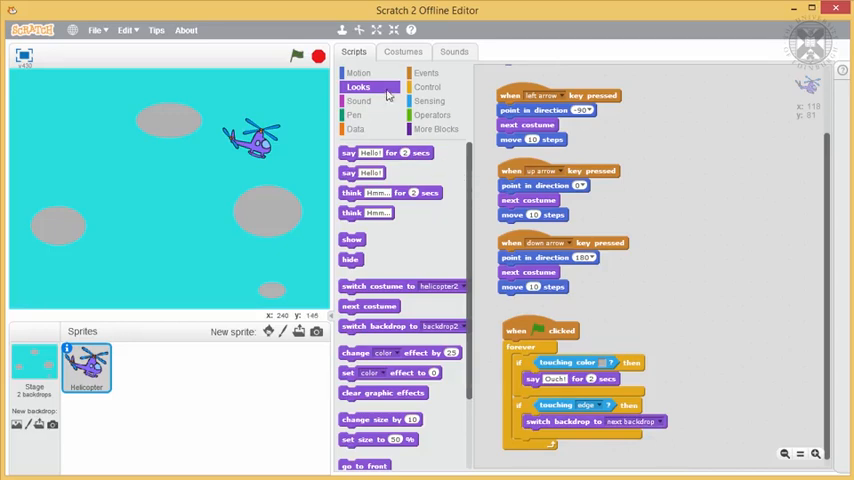
- Add go to x: 0 y: 0 under the switch backdrop block
click(360, 74)
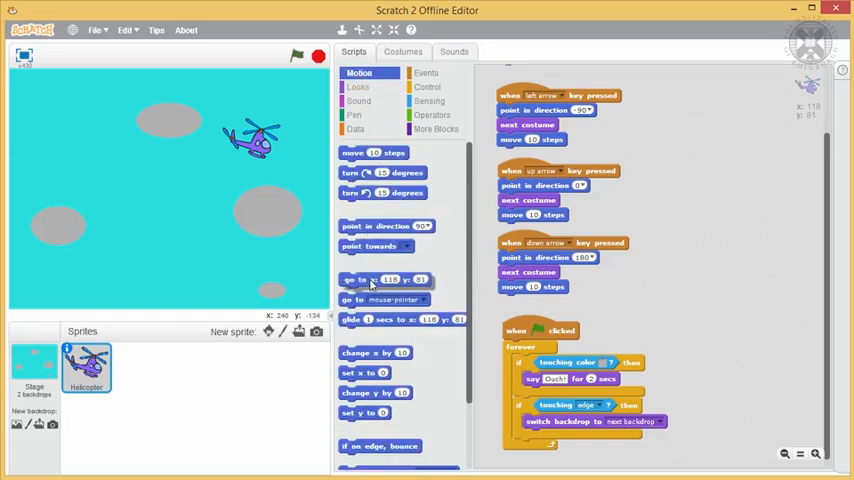
drag(364, 283, 560, 437)
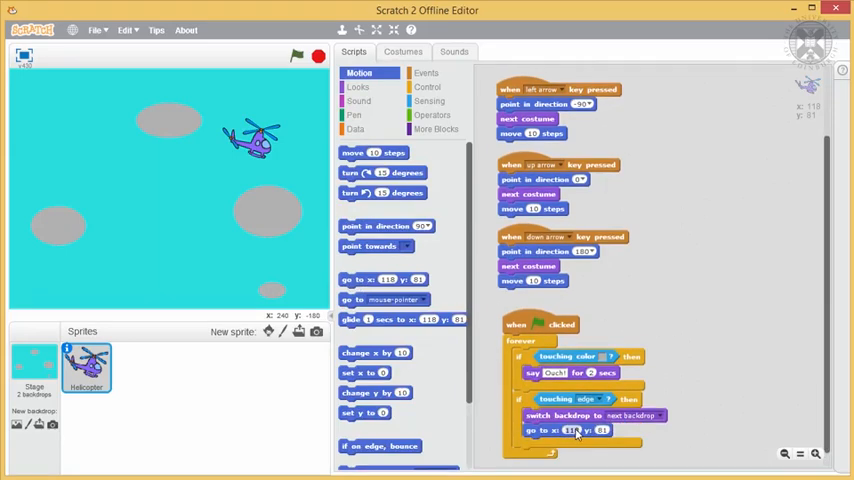
text(0)
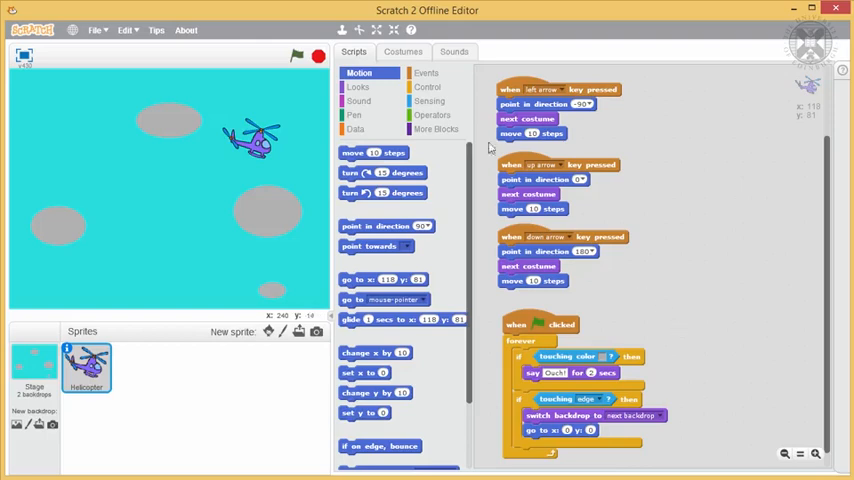
- Run the project with the green flag so the cloud and edge checks go live
click(296, 58)
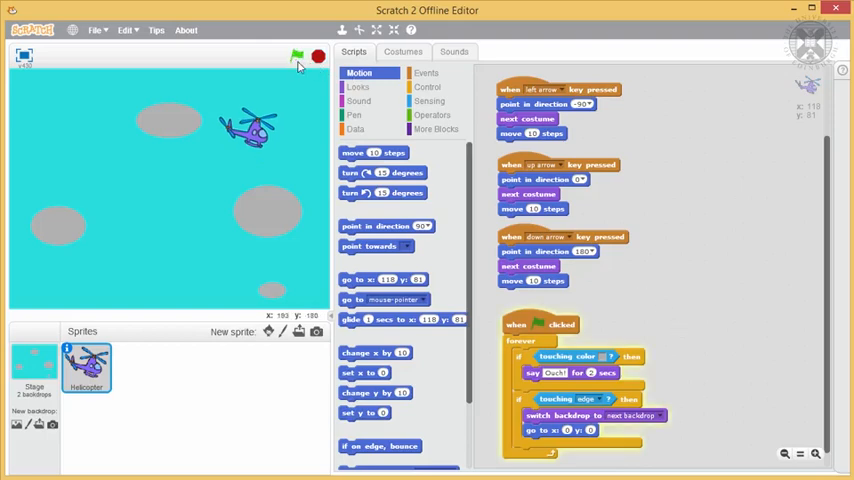